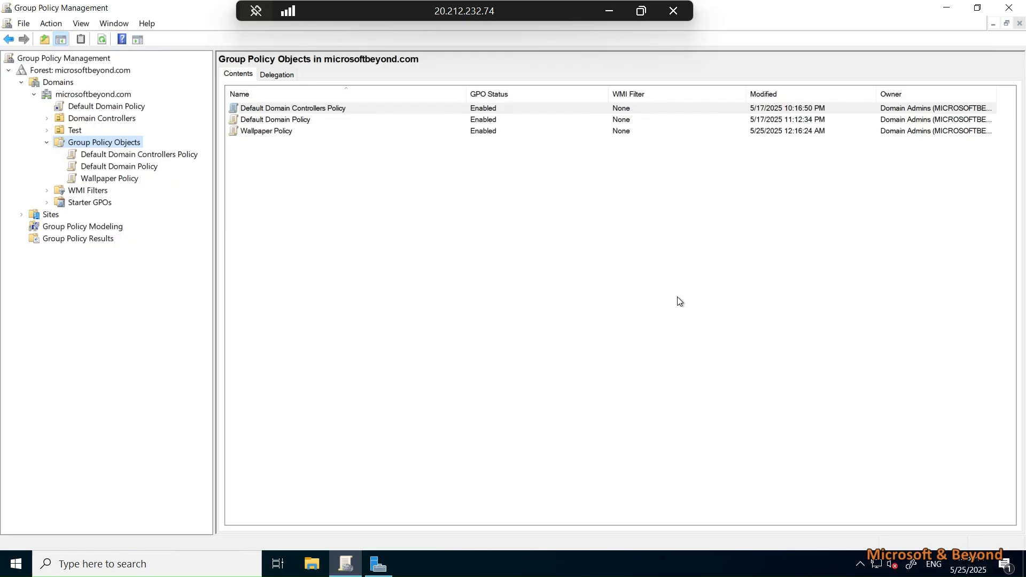
Create a new Group Policy Object named "Block USB Devices" in the microsoftbeyond.com domain.
right_click(121, 147)
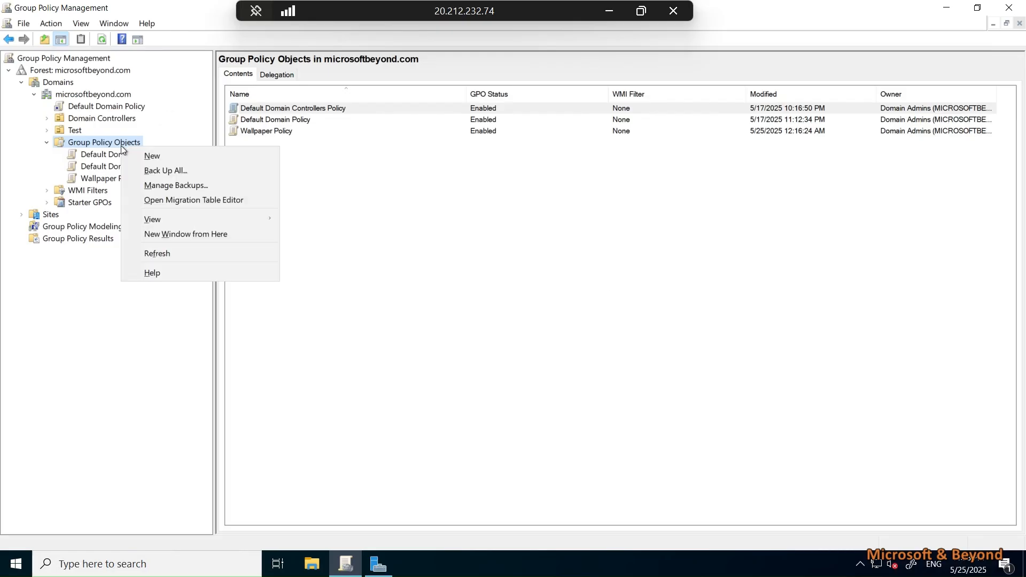
click(164, 161)
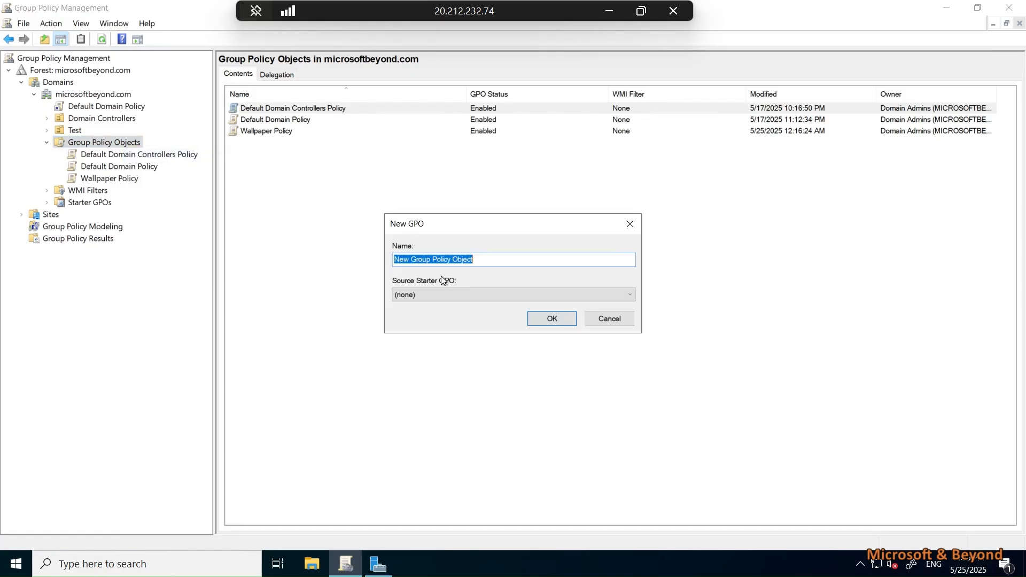
text(Block )
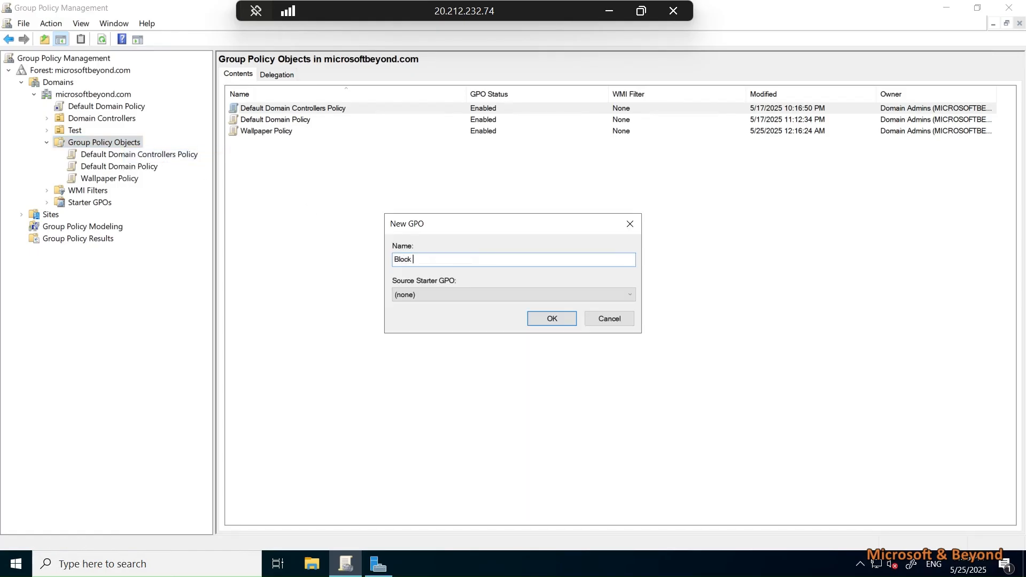
text(USB Devices)
key(Return)
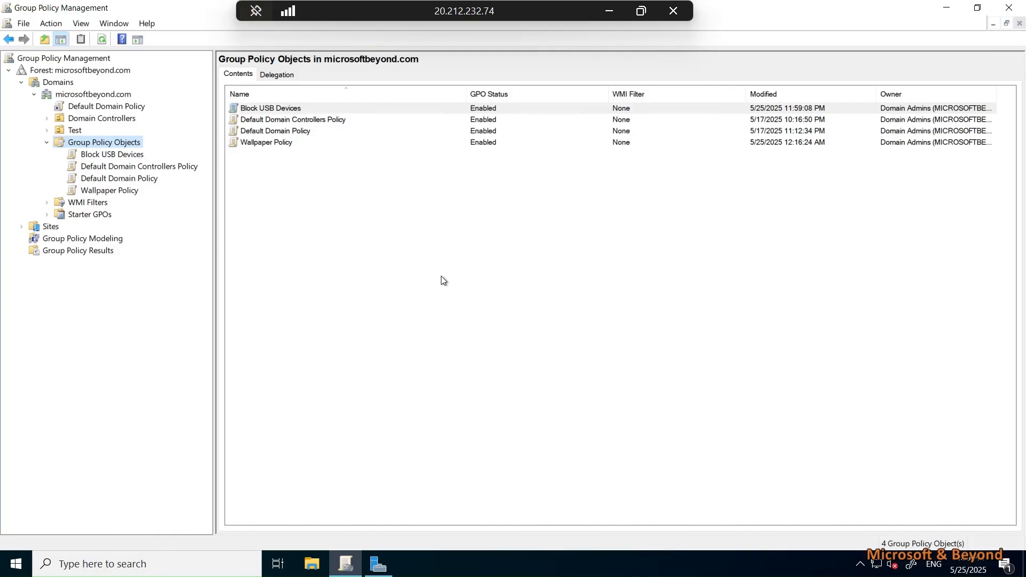
Open the Block USB Devices policy for editing and show the Removable Storage Access settings under User Configuration, Administrative Templates, System.
right_click(111, 154)
click(141, 167)
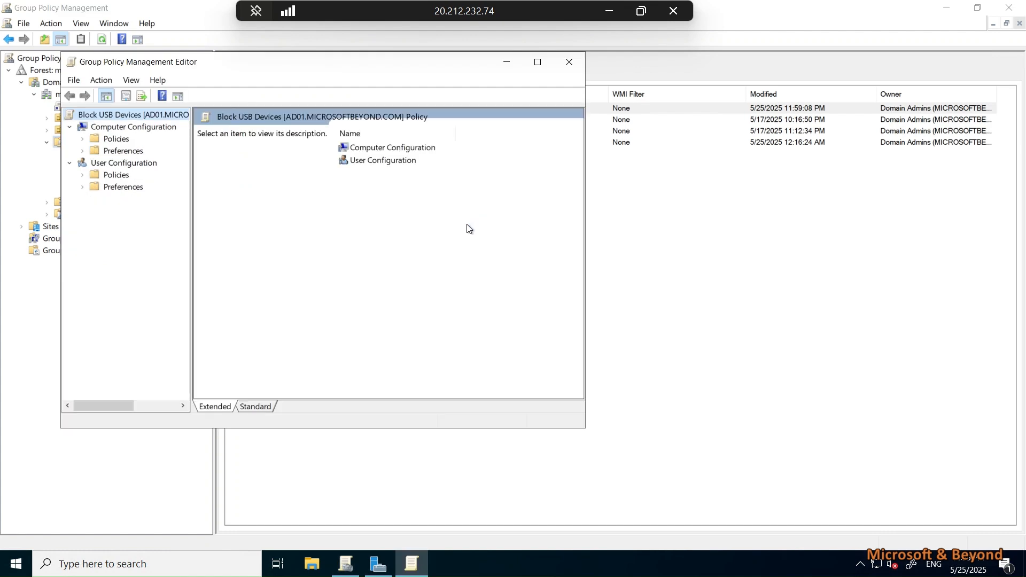
click(540, 67)
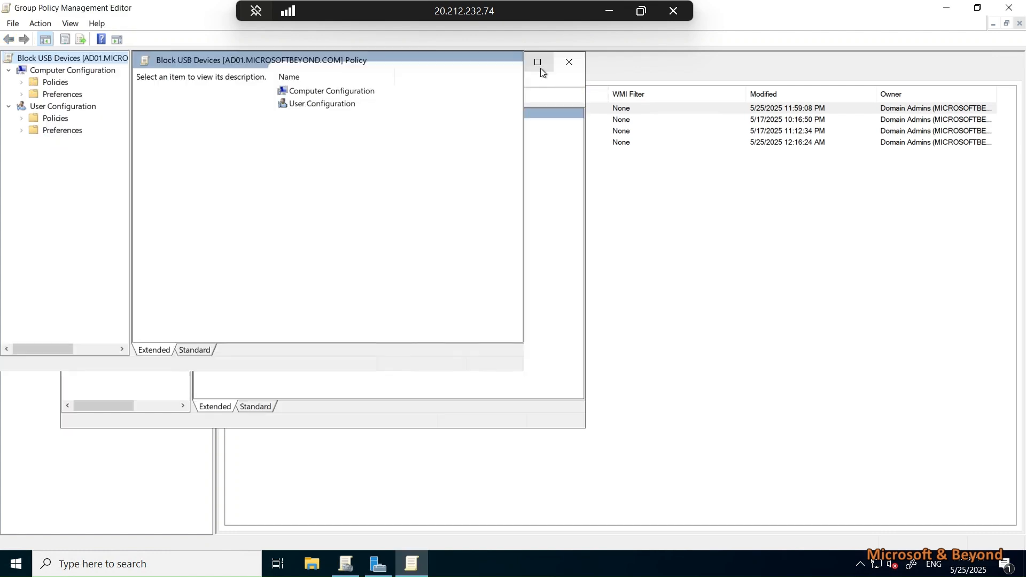
click(20, 118)
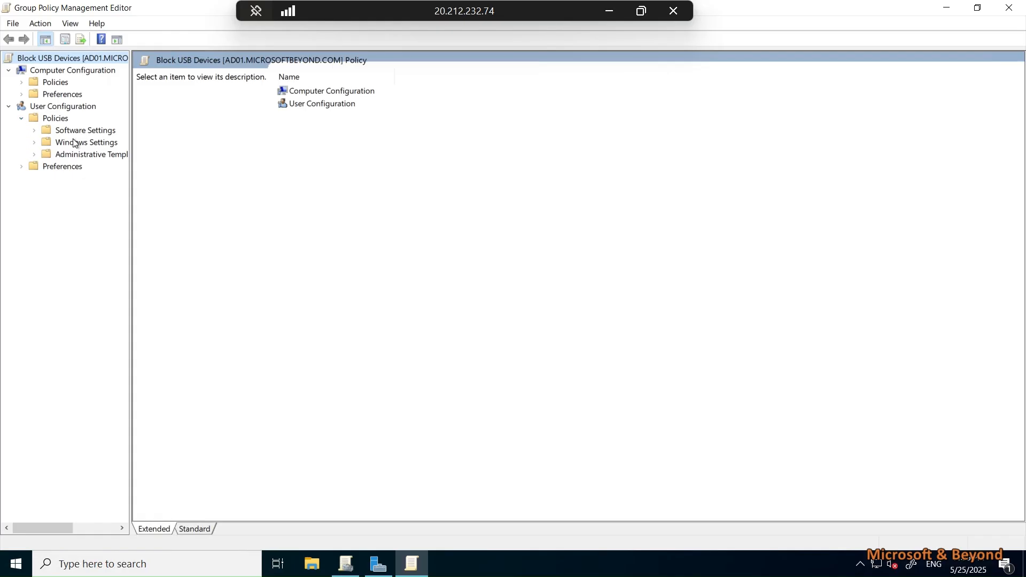
click(35, 153)
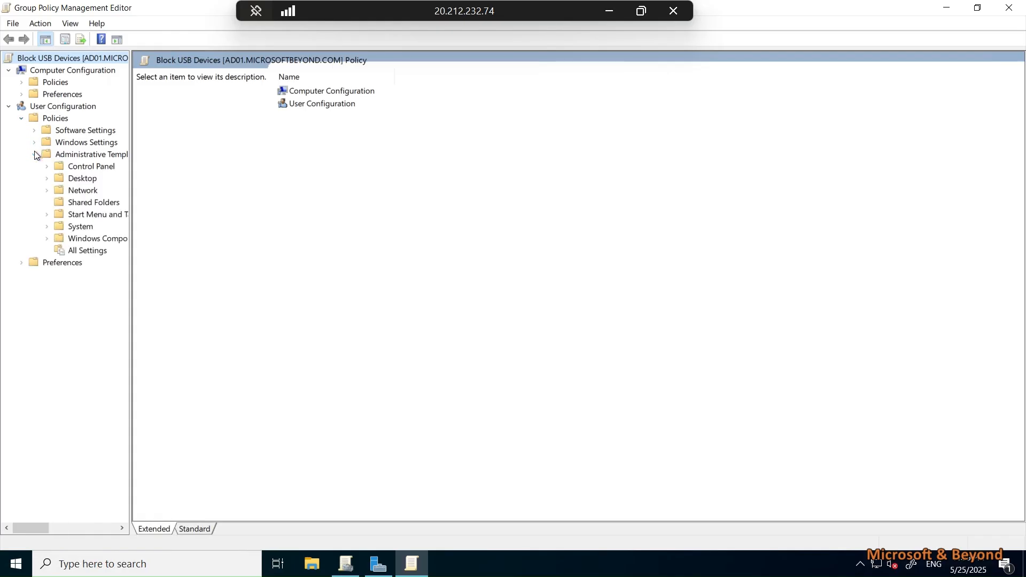
click(47, 226)
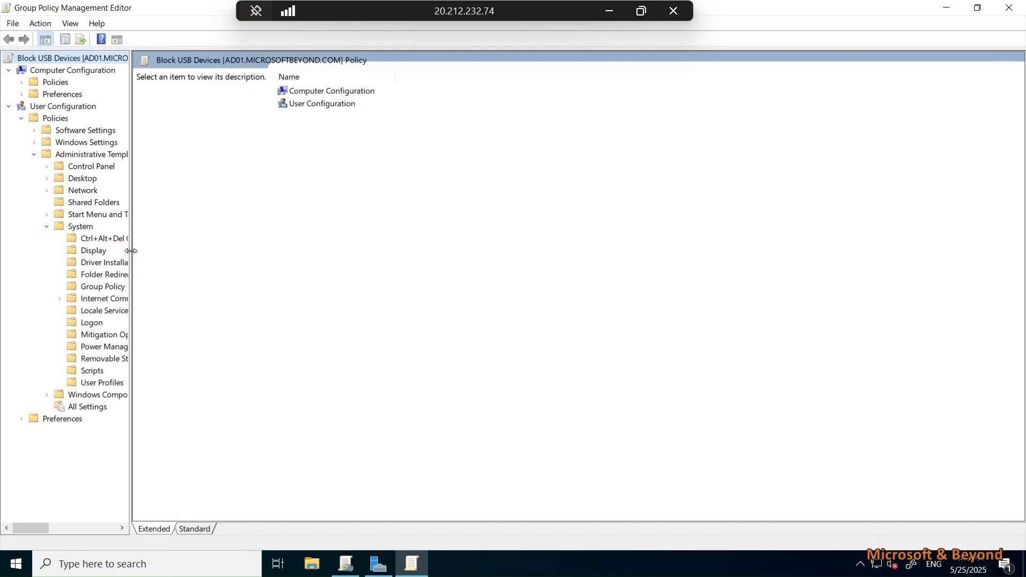
drag(129, 248, 240, 247)
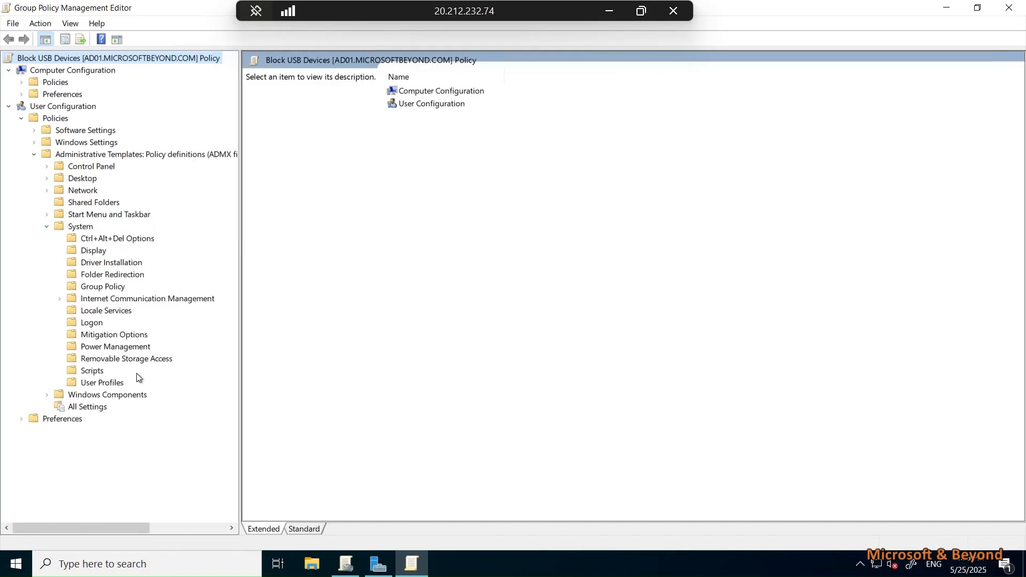
click(100, 362)
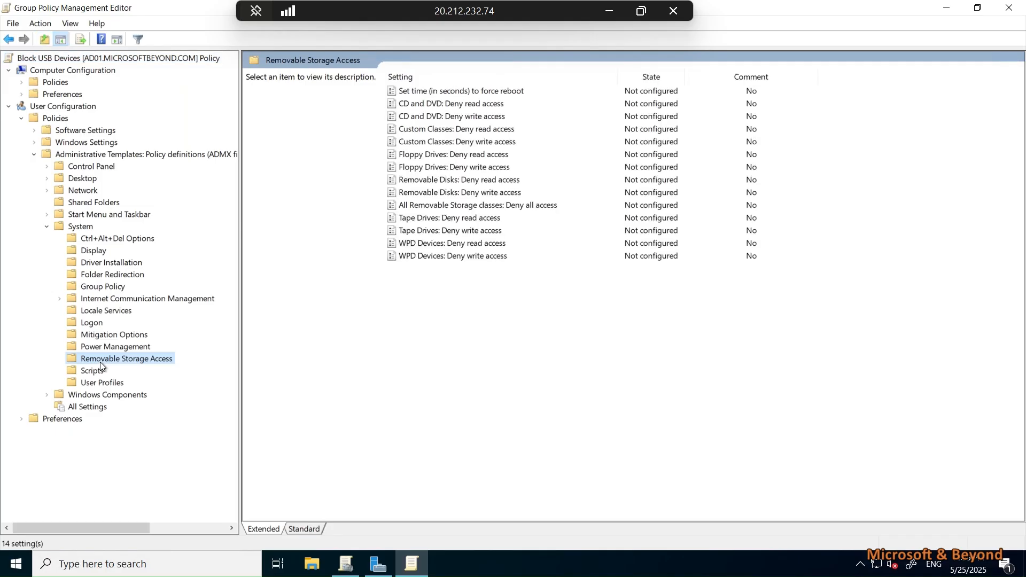
Enable the "All Removable Storage classes: Deny all access" setting, apply it and close the policy editor.
double_click(473, 206)
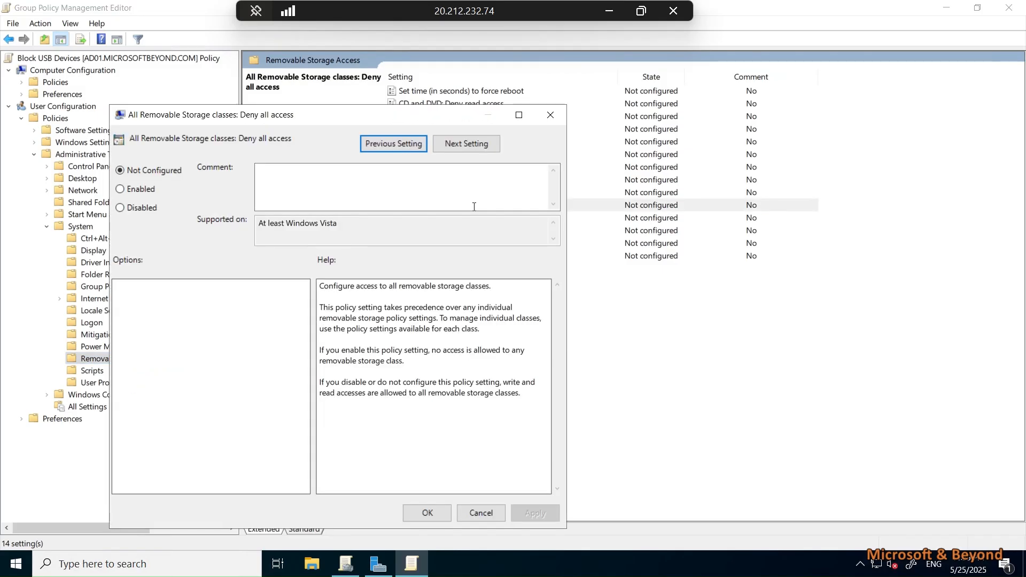
click(136, 195)
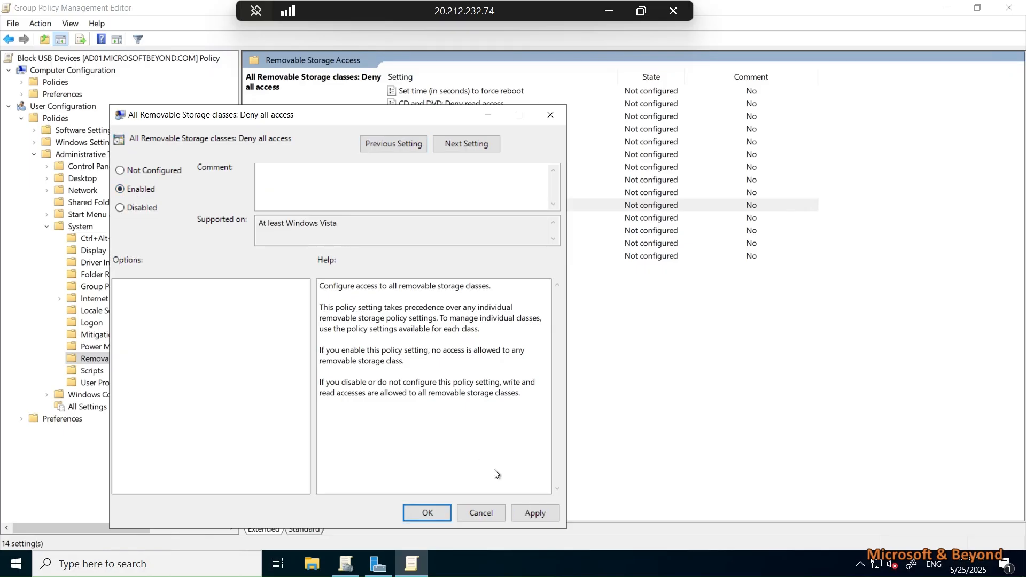
click(545, 519)
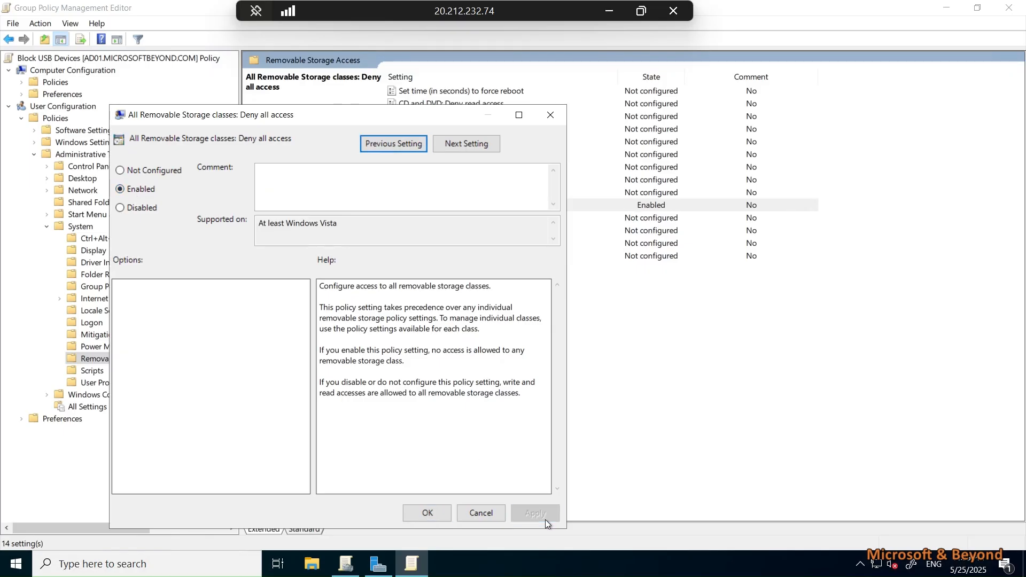
click(427, 513)
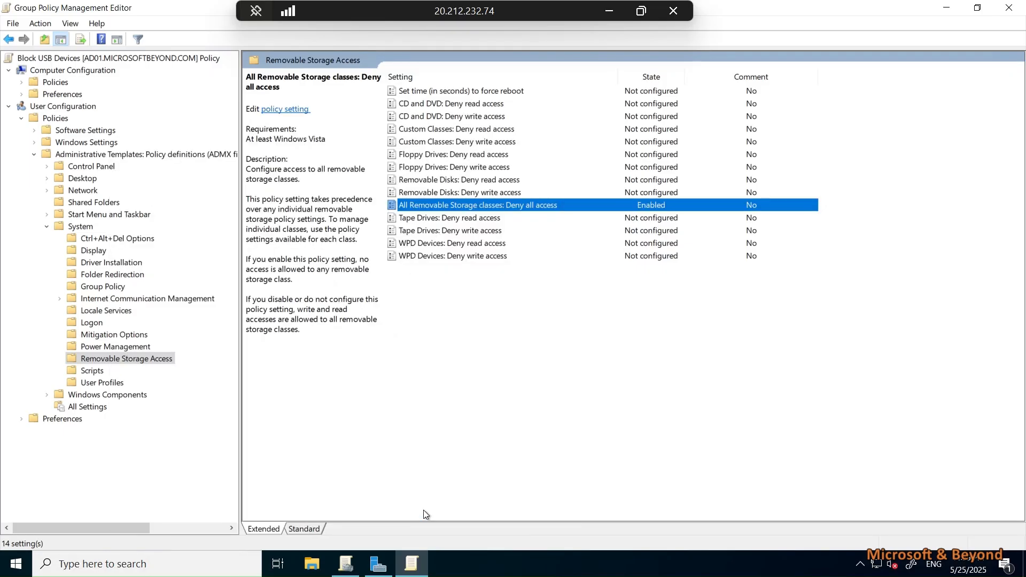
click(1009, 8)
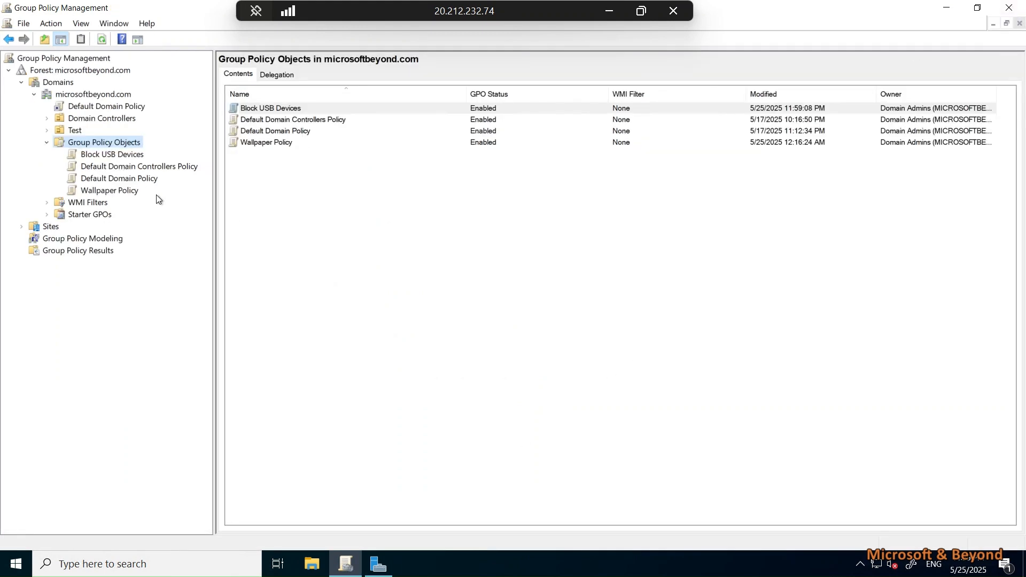
Review the scope of the Block USB Devices policy and the policies linked to the Test organizational unit.
click(111, 158)
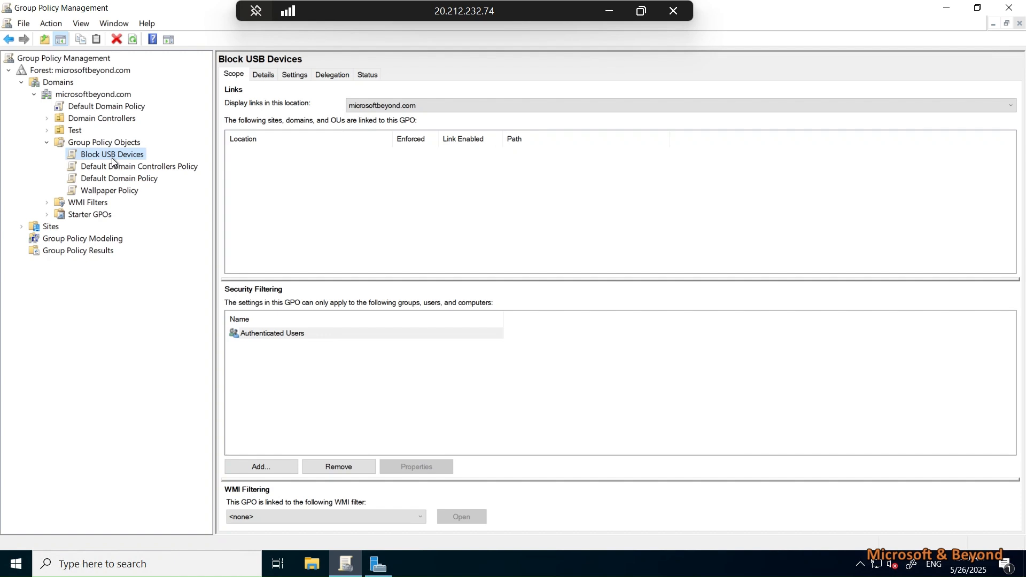
click(73, 131)
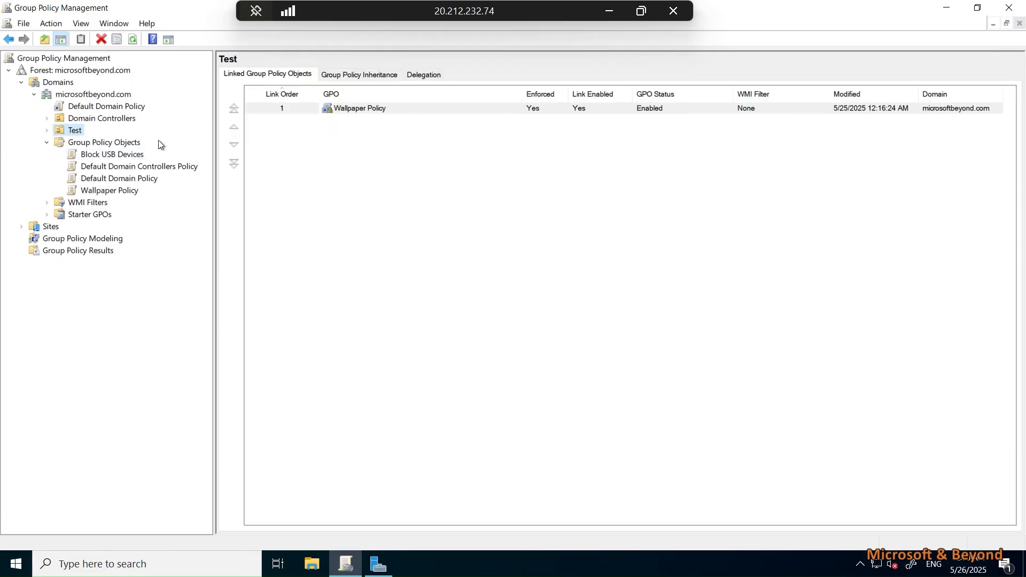
click(312, 565)
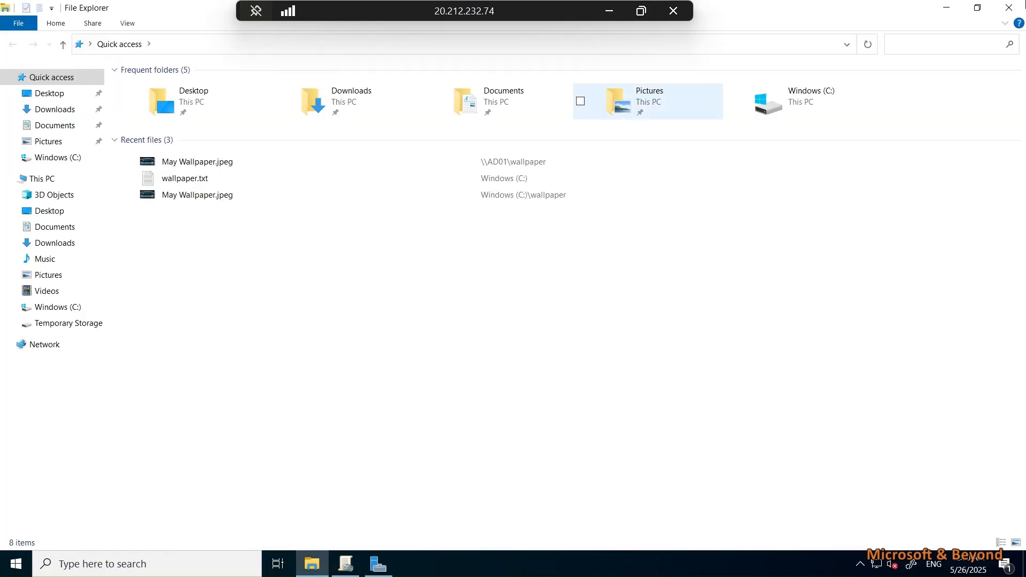
click(1009, 8)
Switch to Server Manager and launch Active Directory Users and Computers.
click(379, 564)
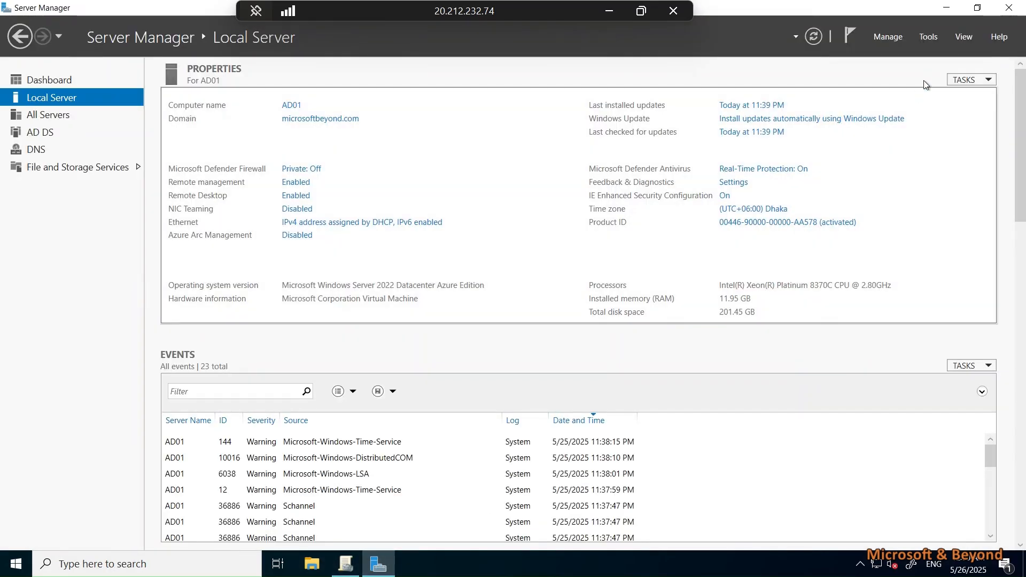
click(928, 38)
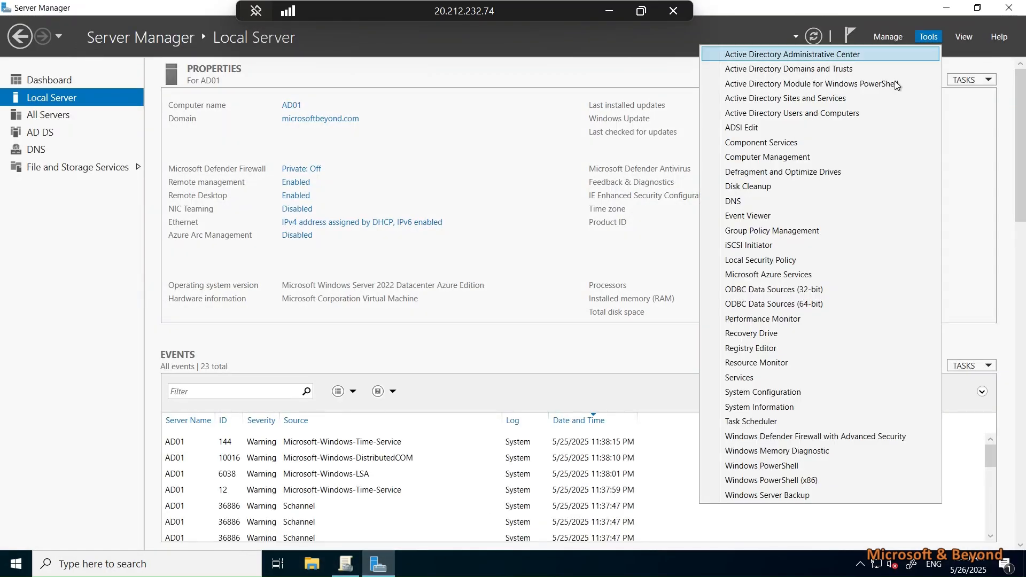
click(763, 111)
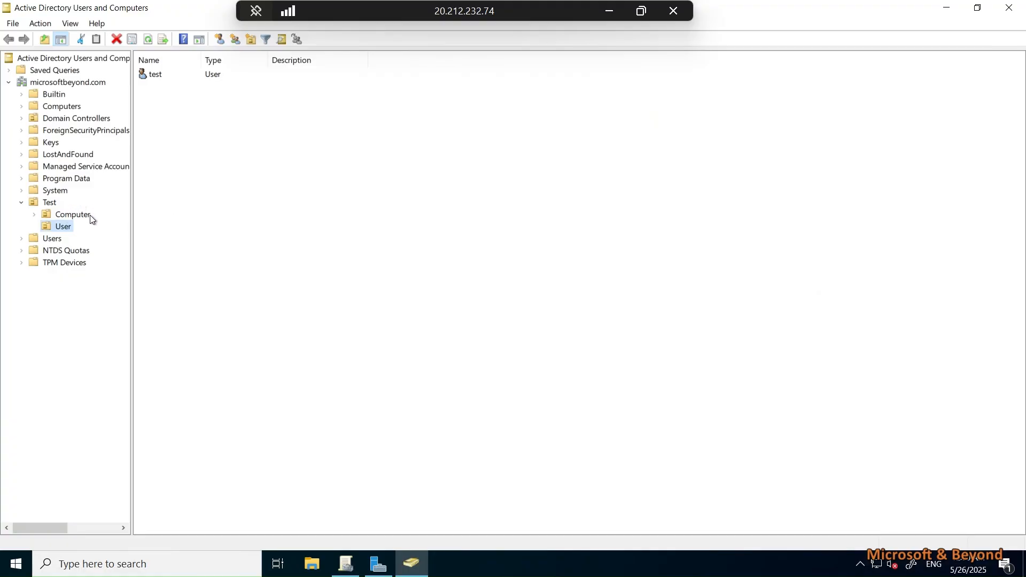
Create an organizational unit named "Goup" inside Test, with protection from accidental deletion turned off.
click(49, 203)
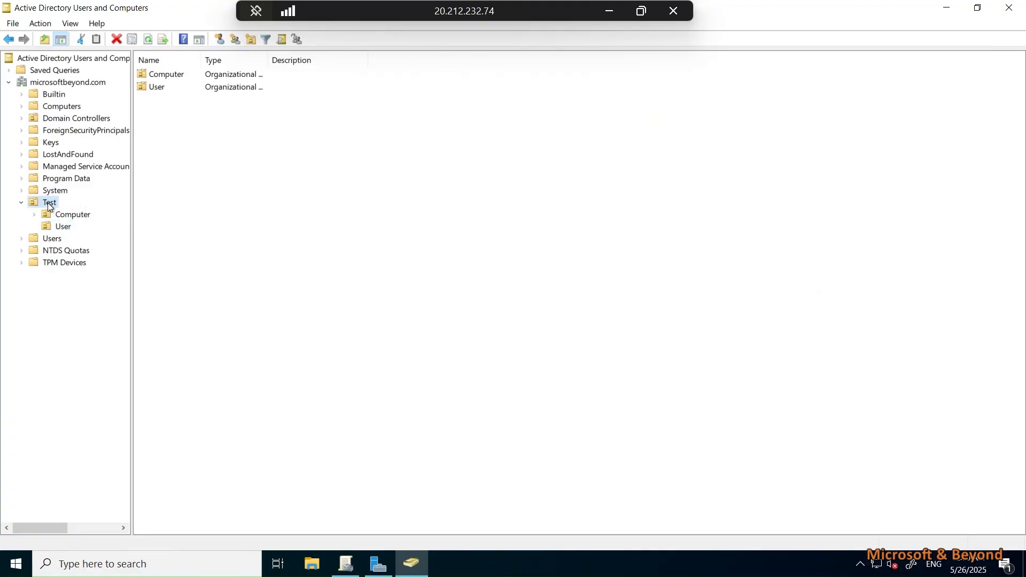
right_click(47, 203)
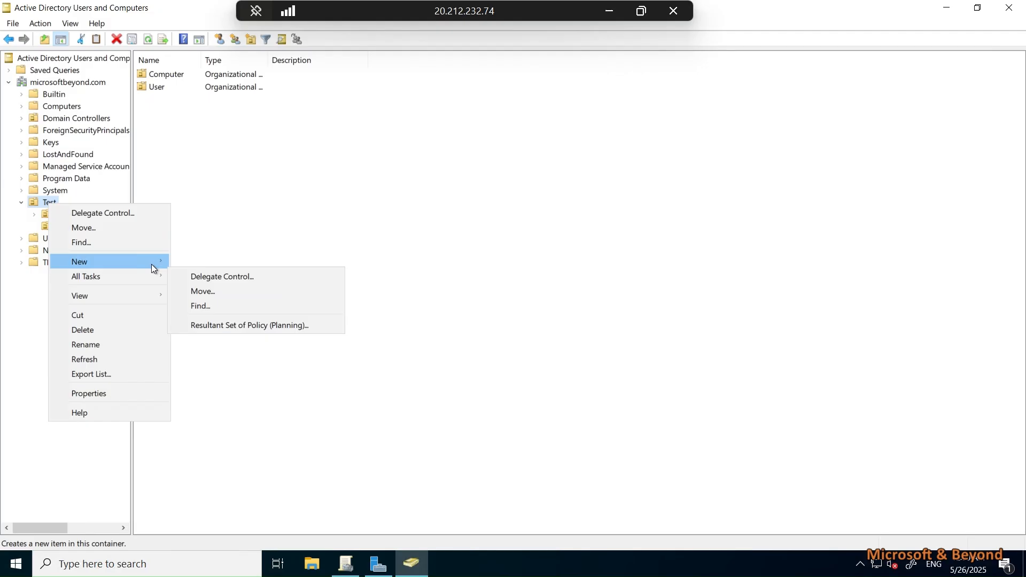
mouse_move(152, 264)
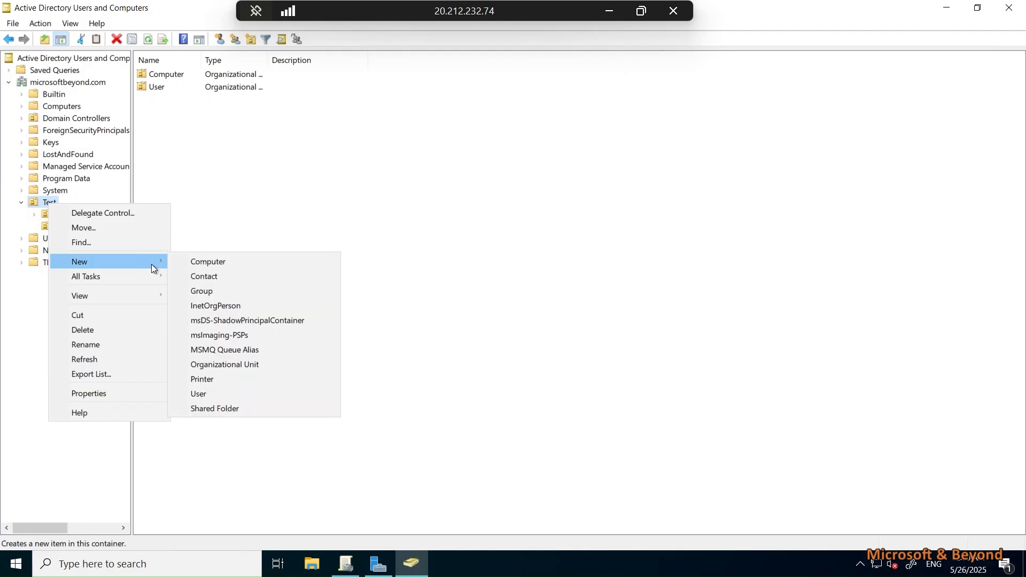
click(239, 367)
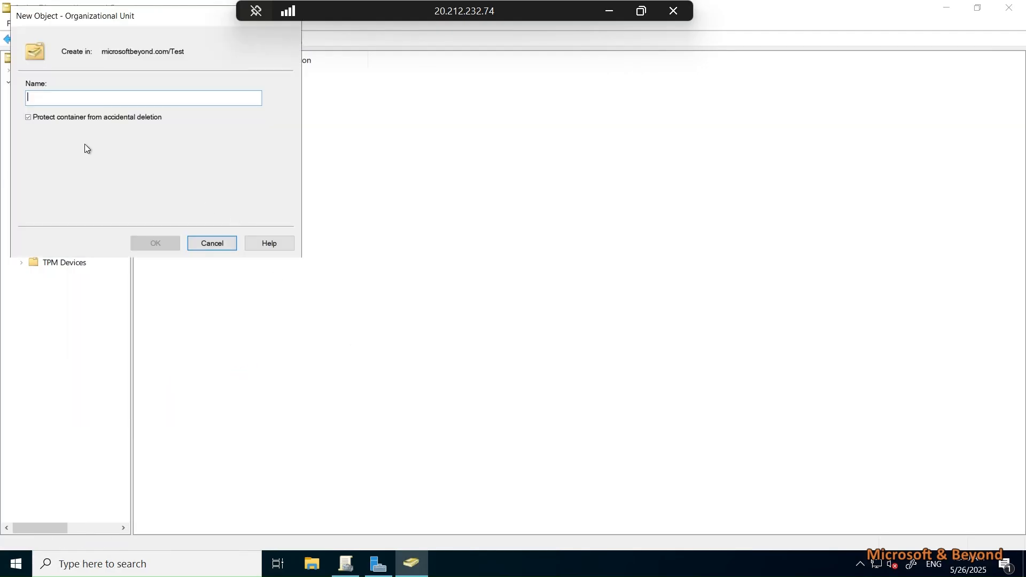
click(29, 118)
text(GR)
key(BackSpace)
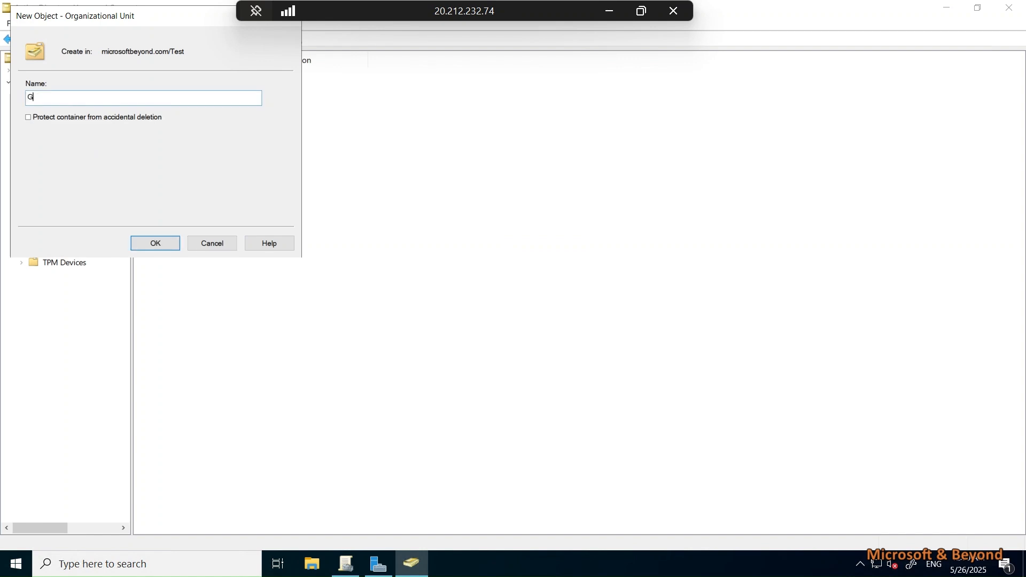
text(oup)
key(Return)
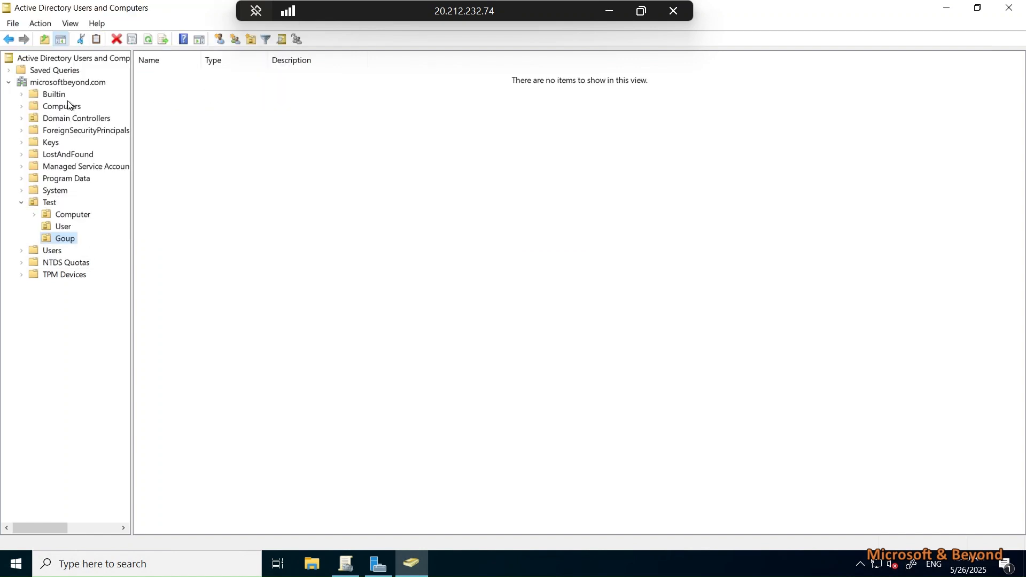
Rename the new organizational unit under Test to "Group".
right_click(68, 236)
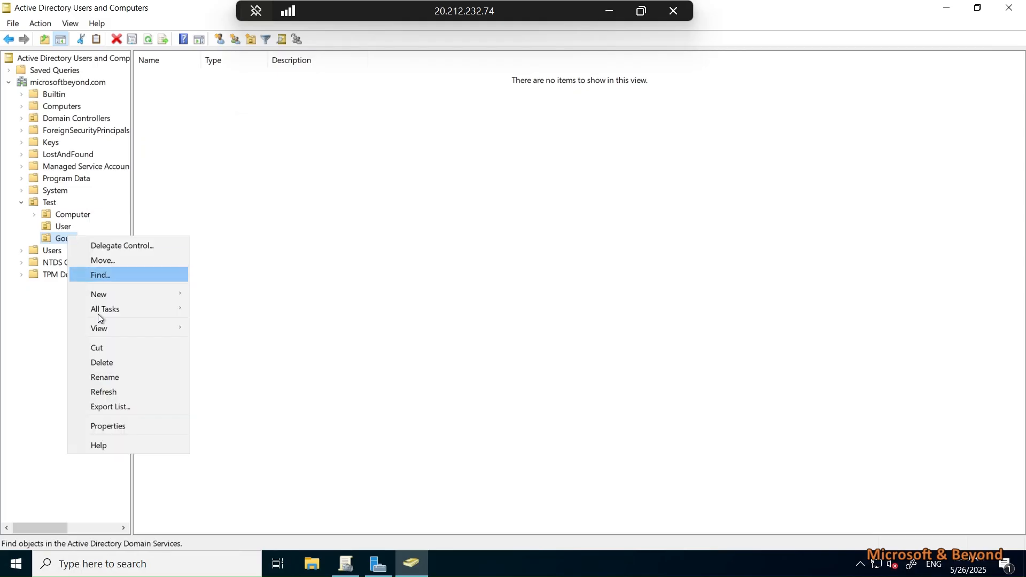
click(119, 383)
text(Group)
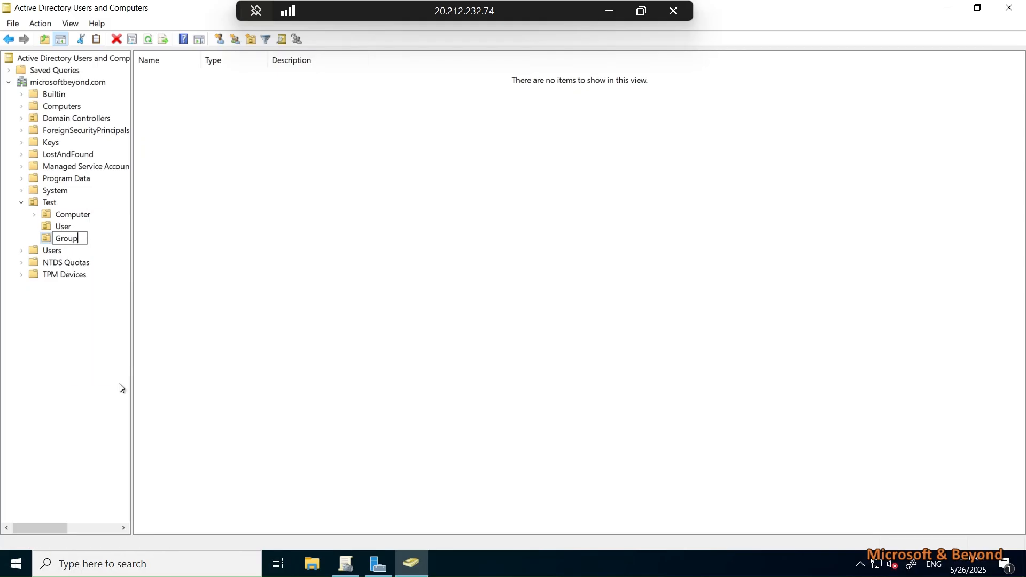
key(Return)
Create a global security group named "All User" in the Group organizational unit.
right_click(463, 211)
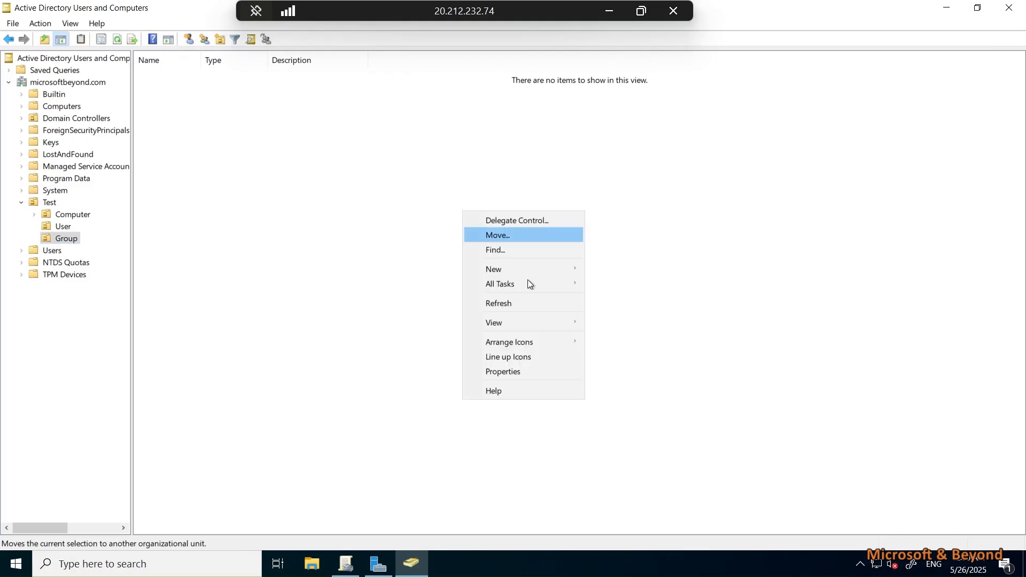
mouse_move(573, 268)
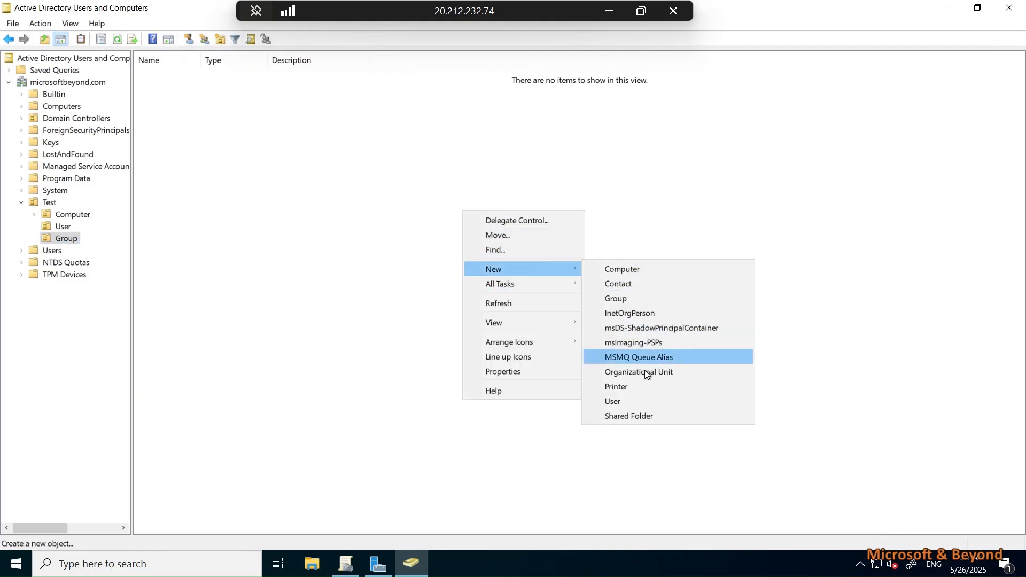
click(632, 299)
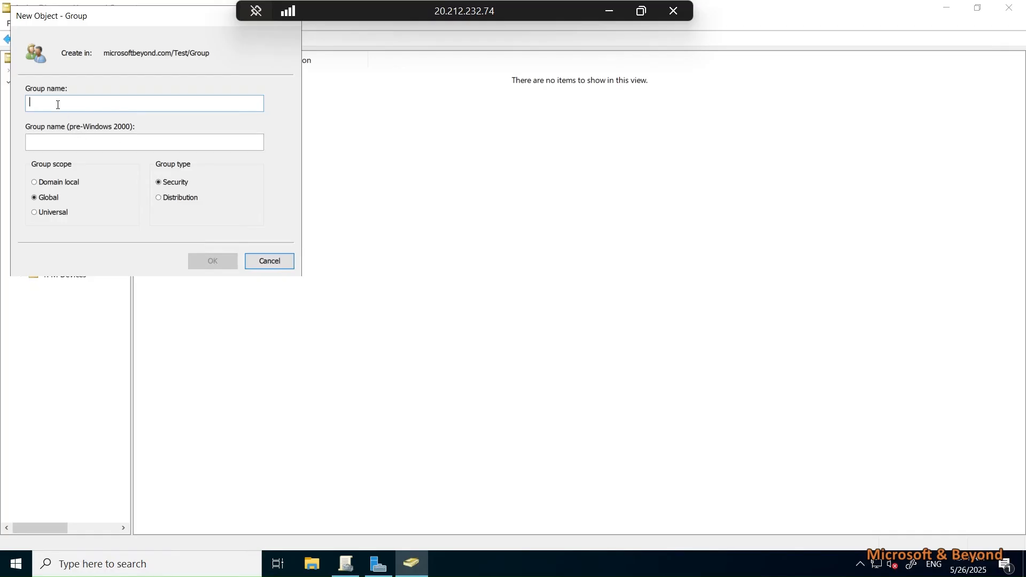
text(All User)
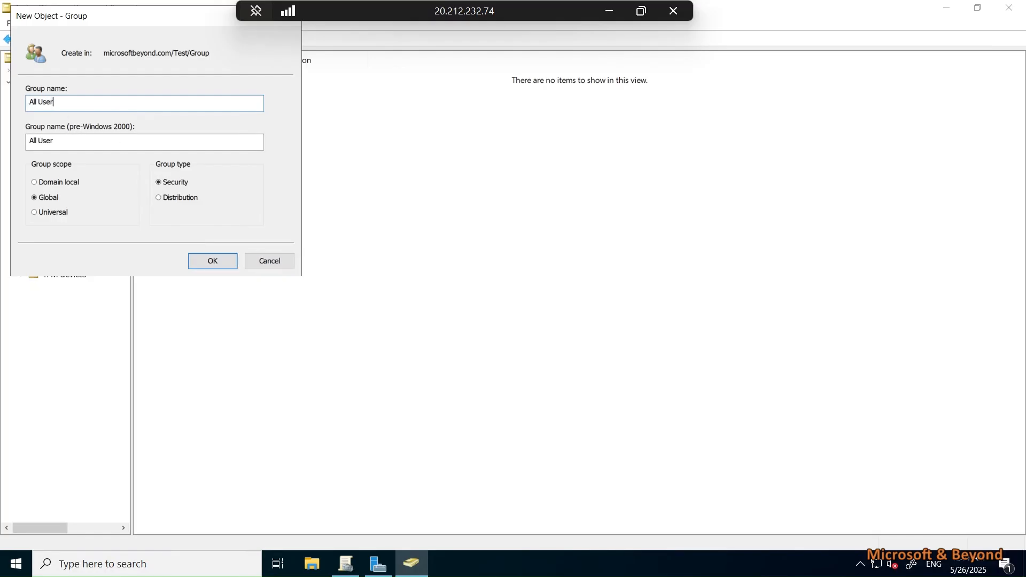
click(214, 259)
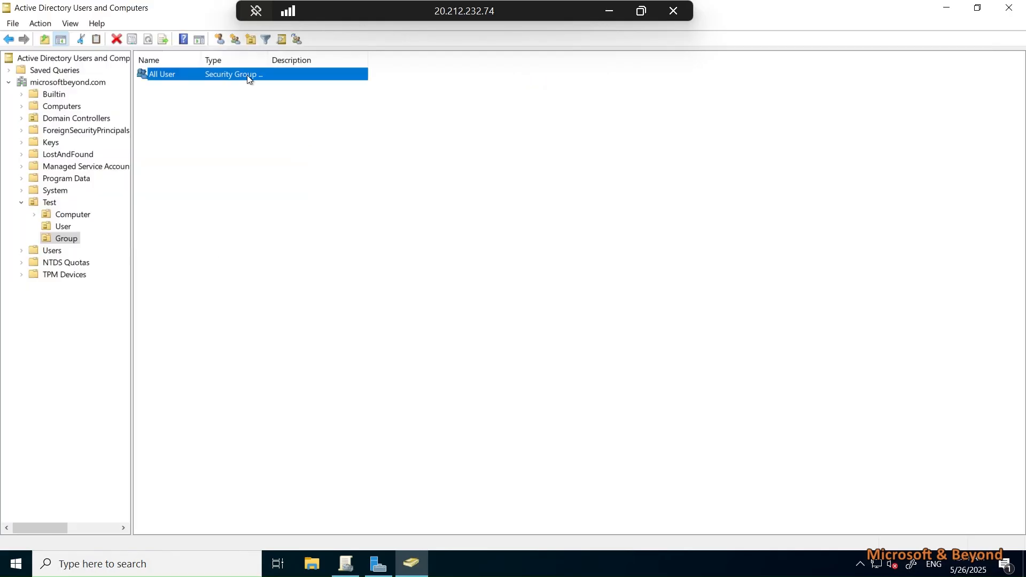
Open the All User group's member list and search the whole domain for accounts to add.
double_click(249, 80)
click(471, 159)
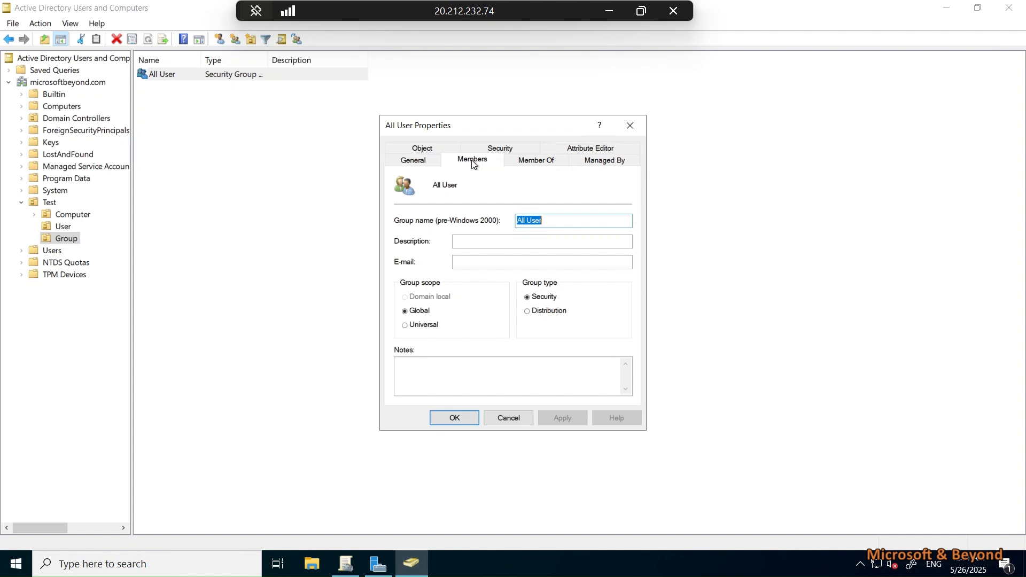
click(420, 380)
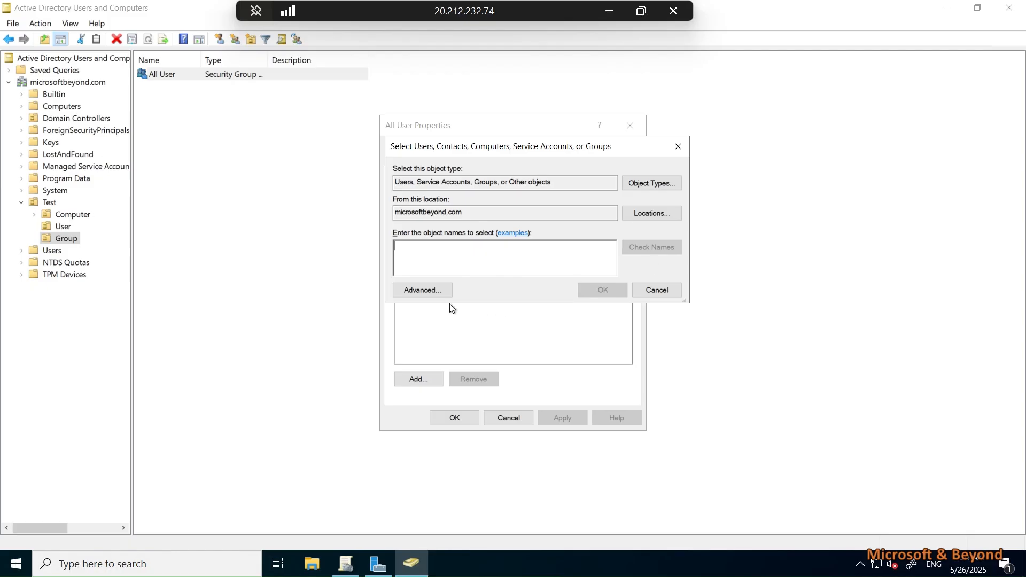
click(438, 290)
click(708, 292)
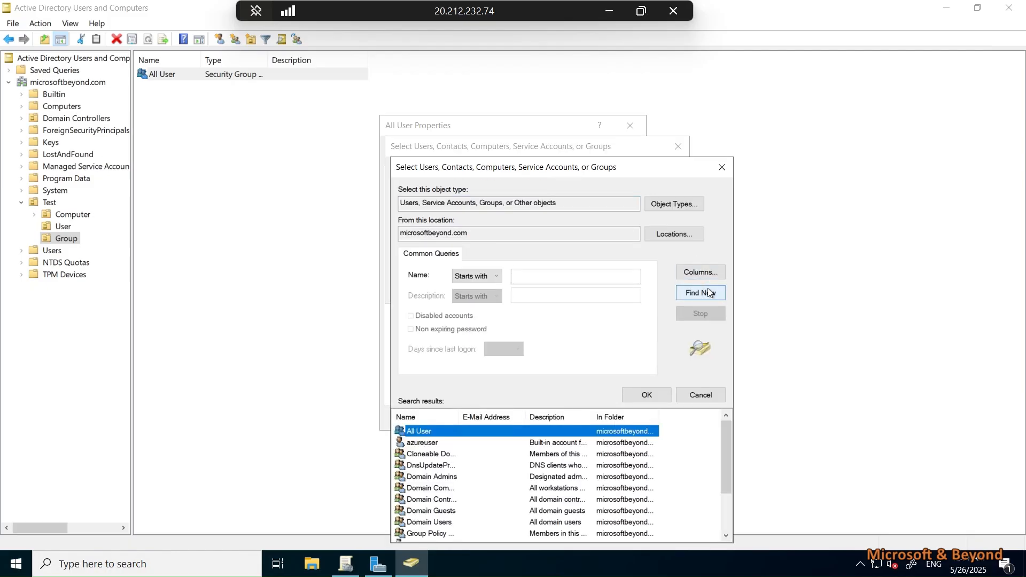
Add the azureuser and test accounts as members of the All User group.
click(434, 443)
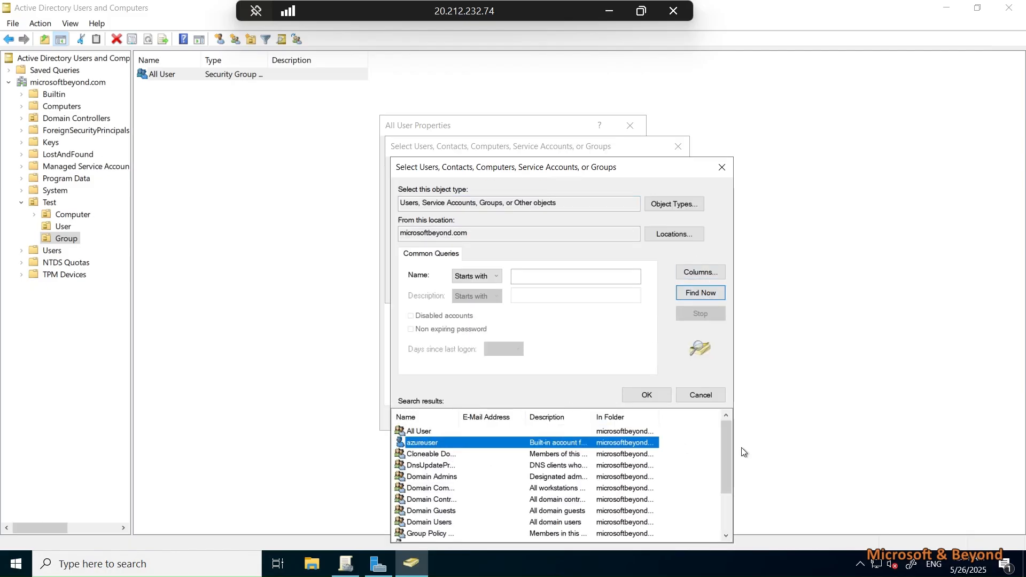
drag(723, 447, 730, 499)
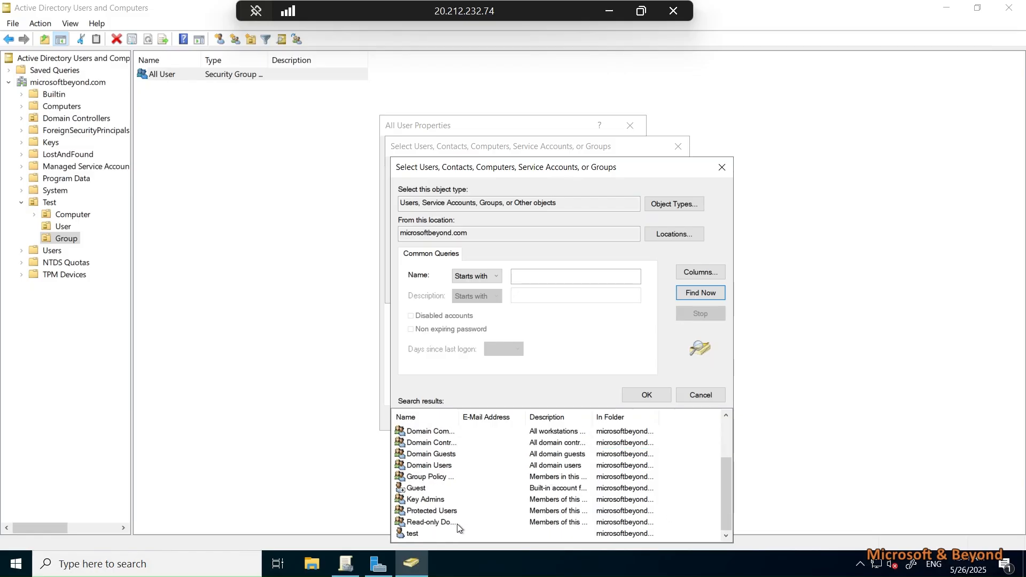
shift+click(412, 535)
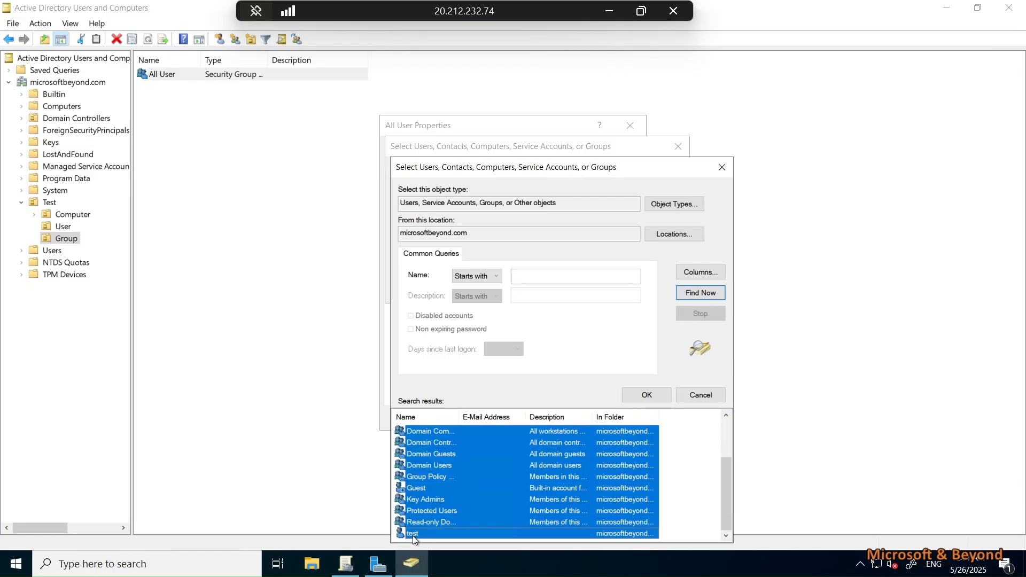
click(413, 535)
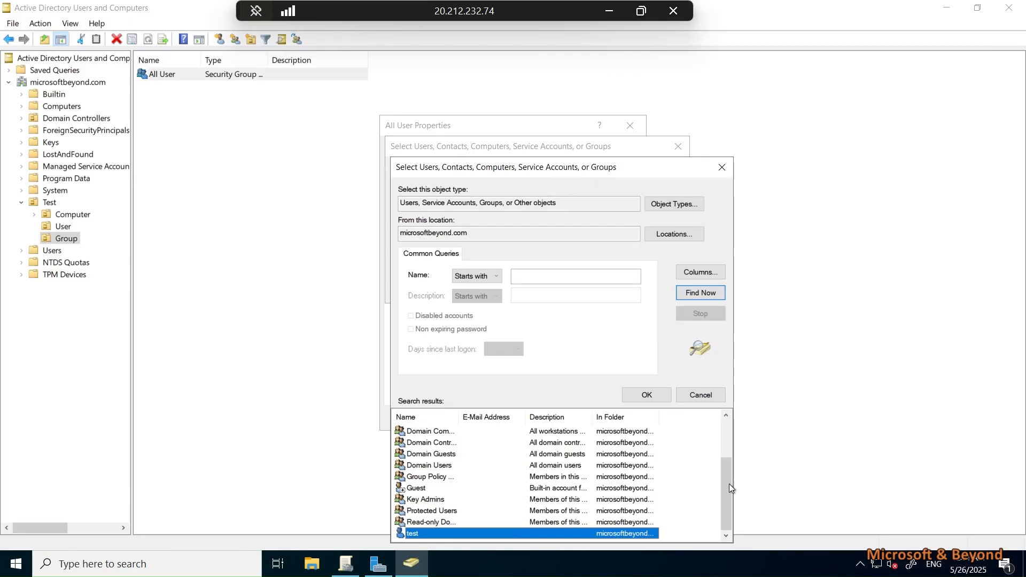
drag(726, 484, 726, 444)
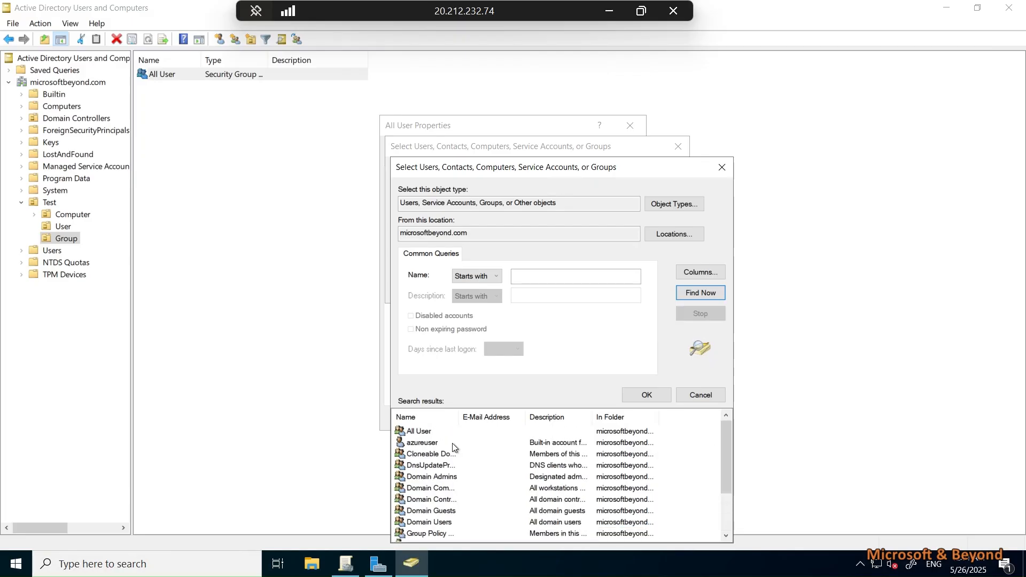
click(438, 453)
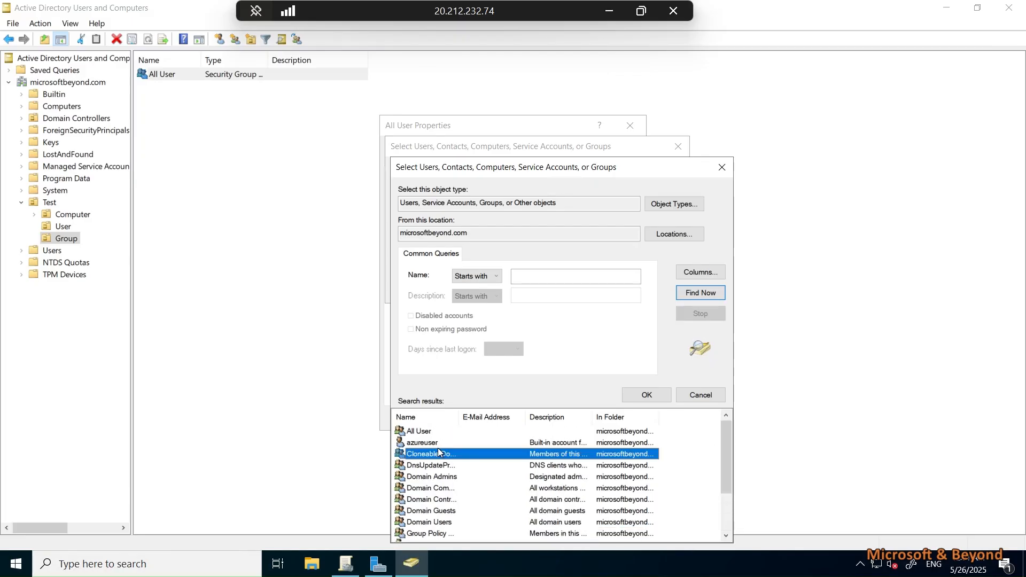
click(447, 443)
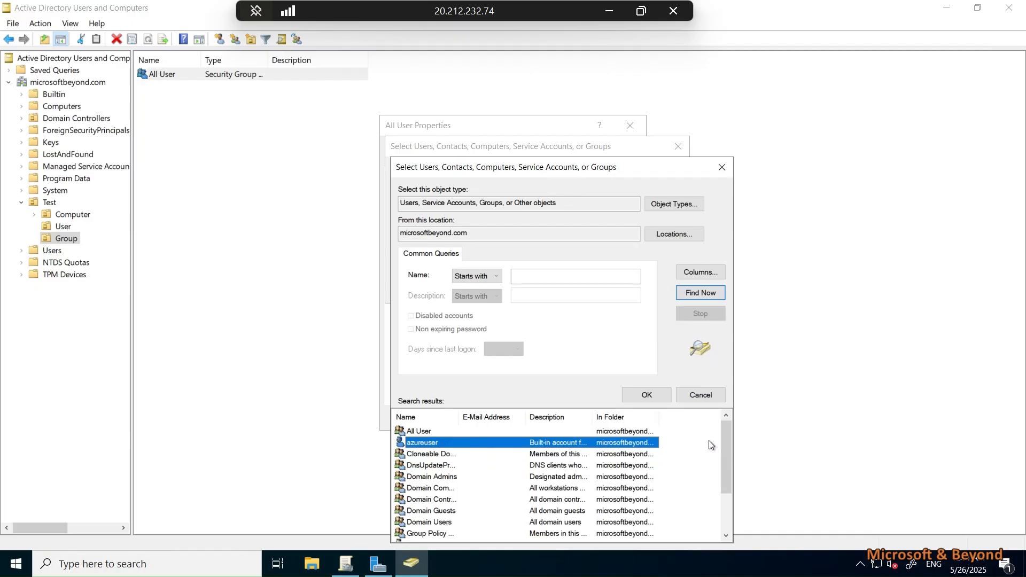
click(659, 399)
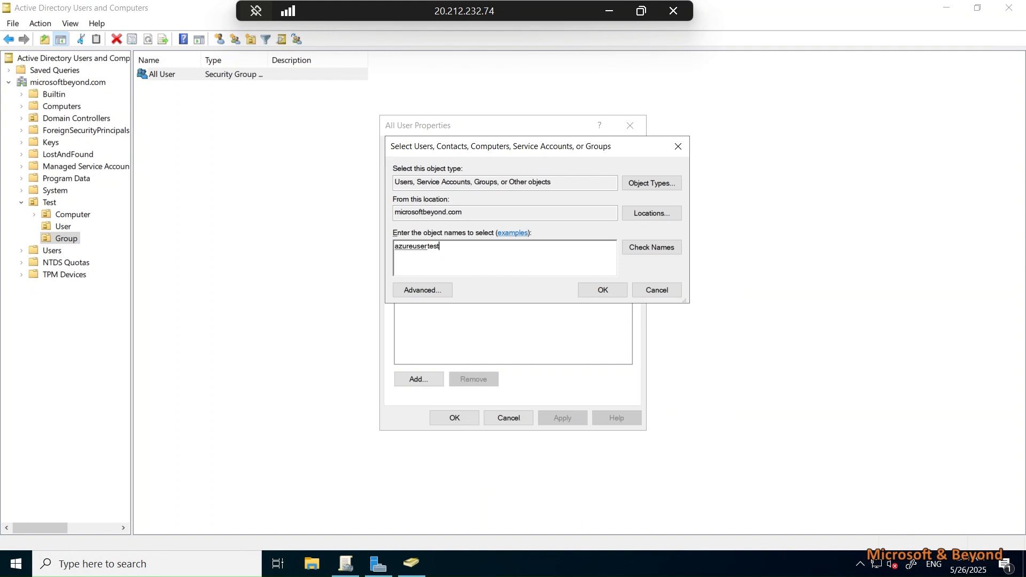
key(Return)
click(452, 226)
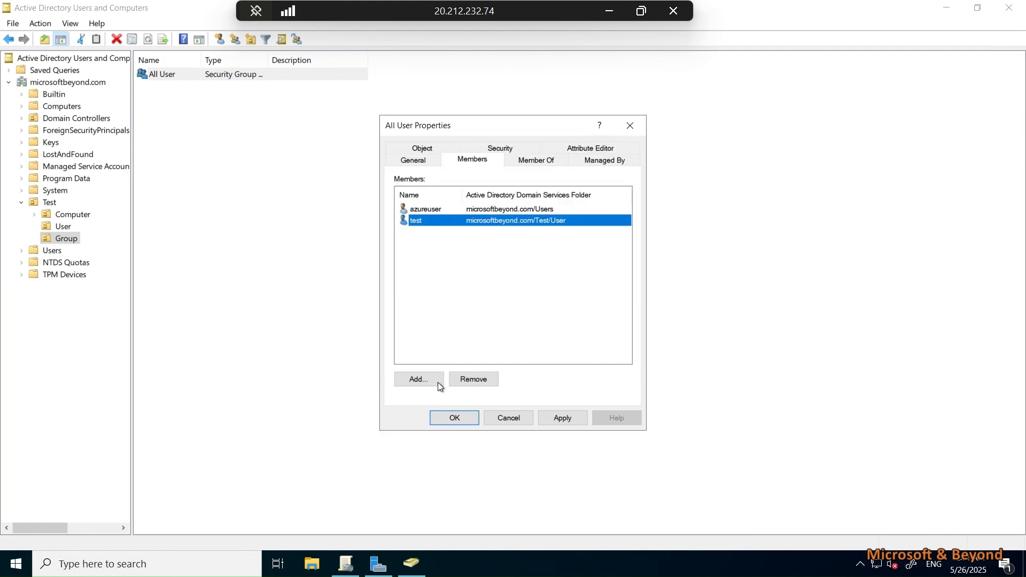
click(432, 382)
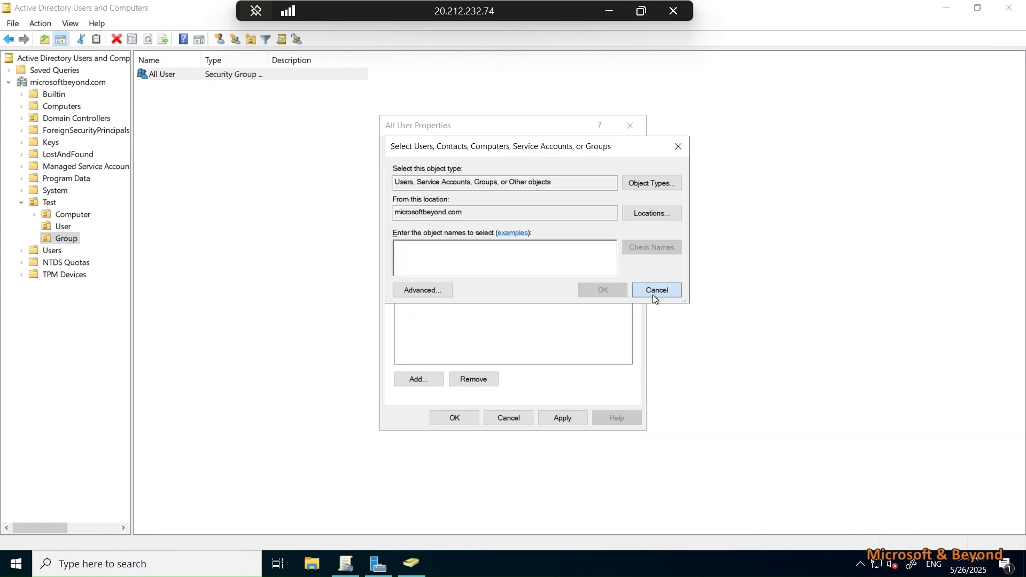
click(653, 293)
click(427, 383)
click(653, 292)
Apply the All User group's membership changes and close its properties.
click(562, 414)
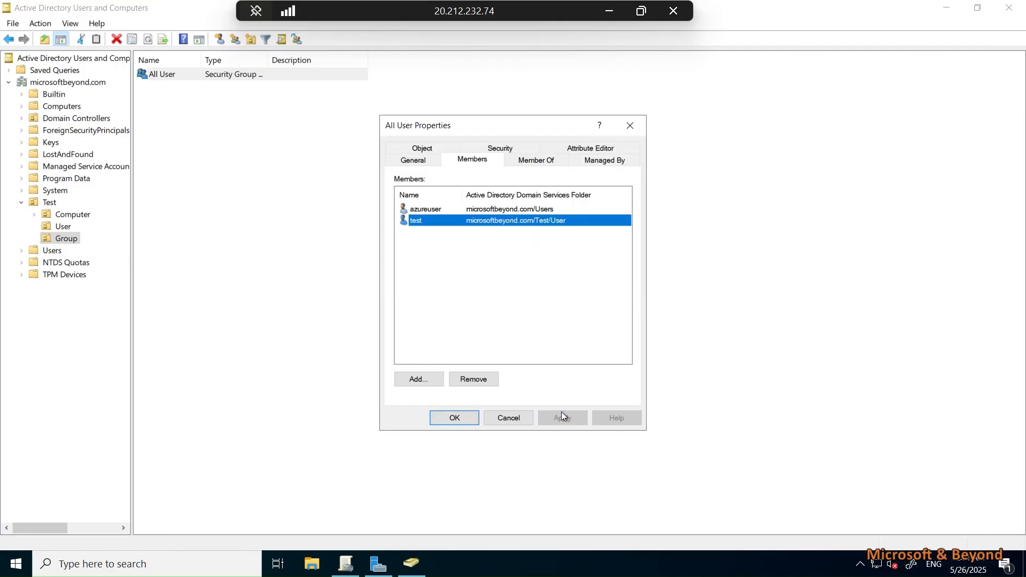
click(467, 417)
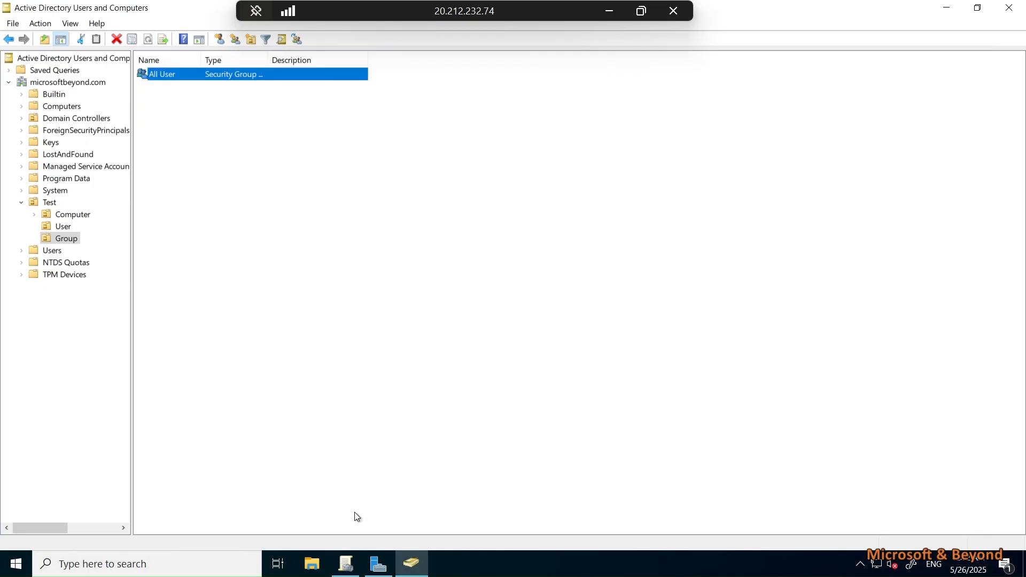
Switch to Group Policy Management and remove Authenticated Users from the Block USB Devices policy's security filtering.
click(348, 571)
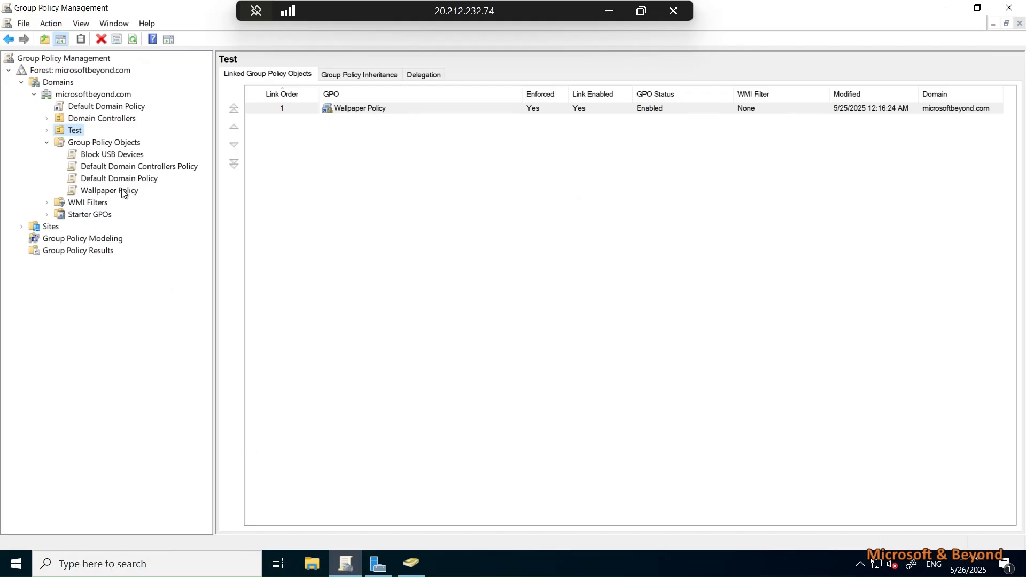
click(129, 155)
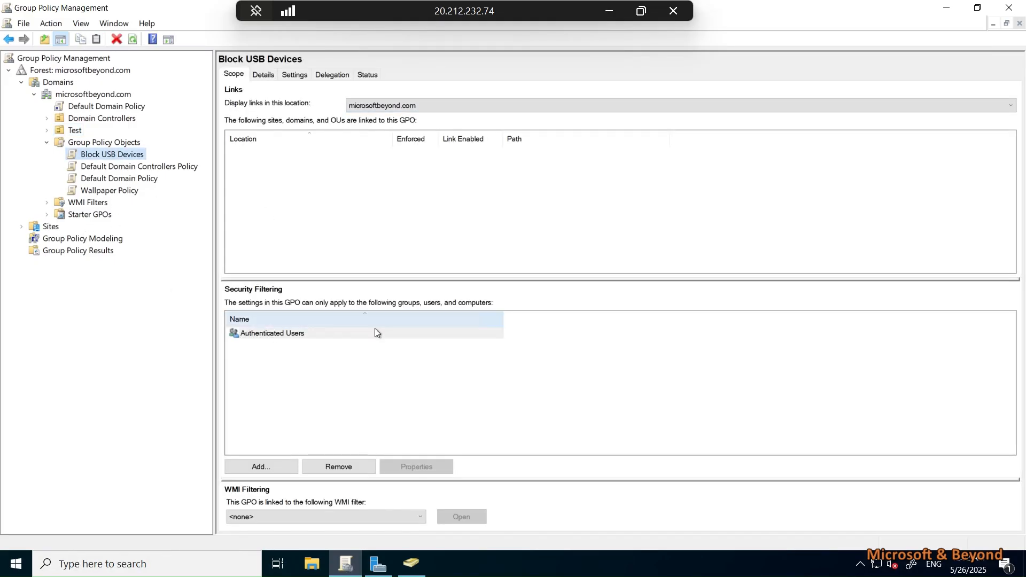
click(269, 340)
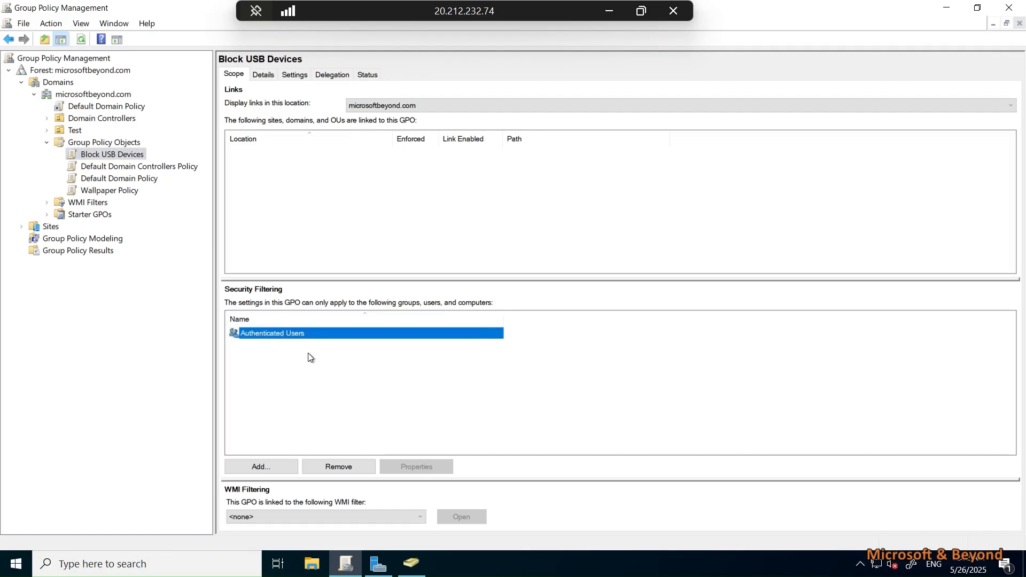
click(338, 472)
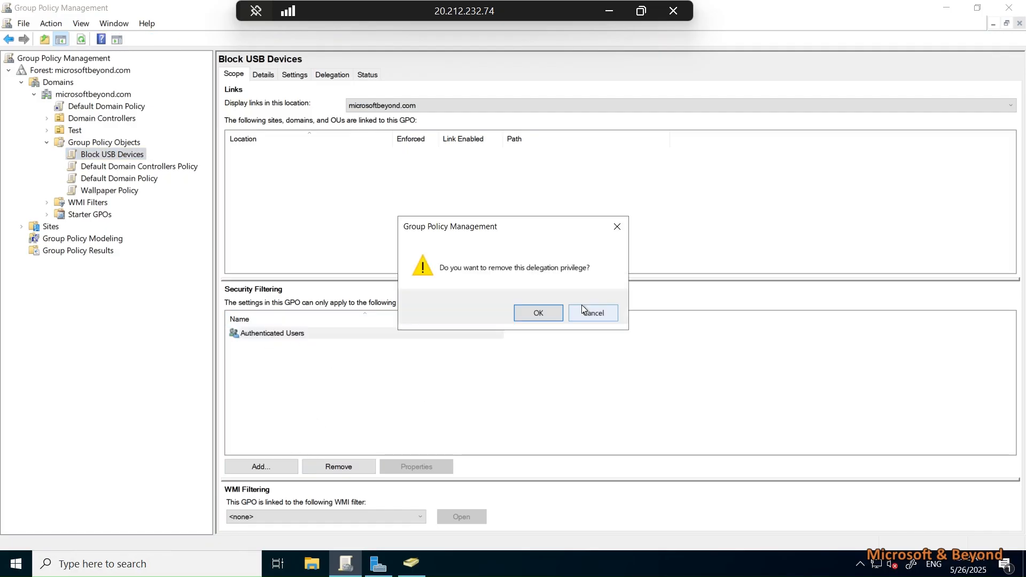
click(549, 313)
click(553, 339)
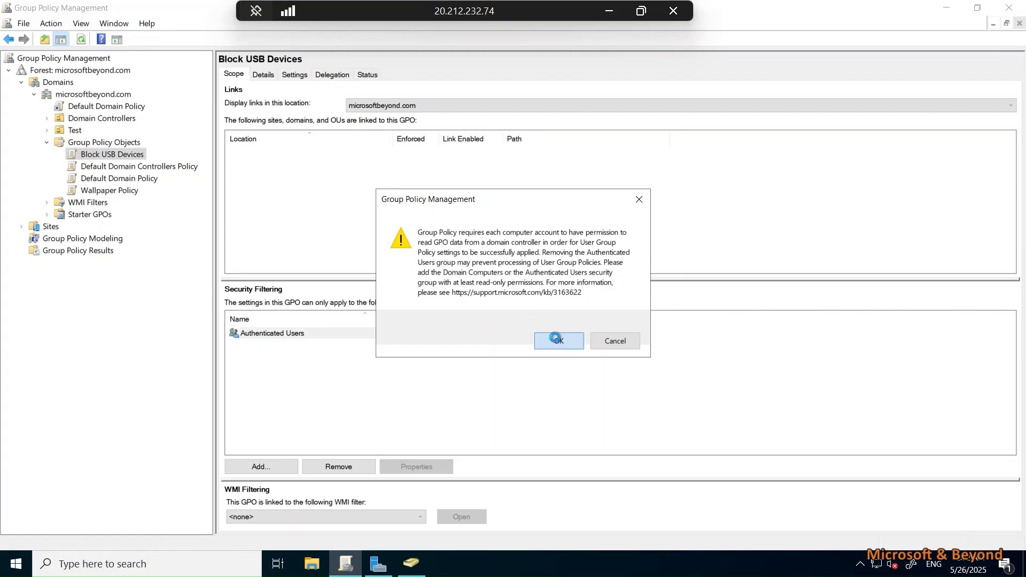
Add the All User group to the security filtering of the Block USB Devices policy.
click(262, 465)
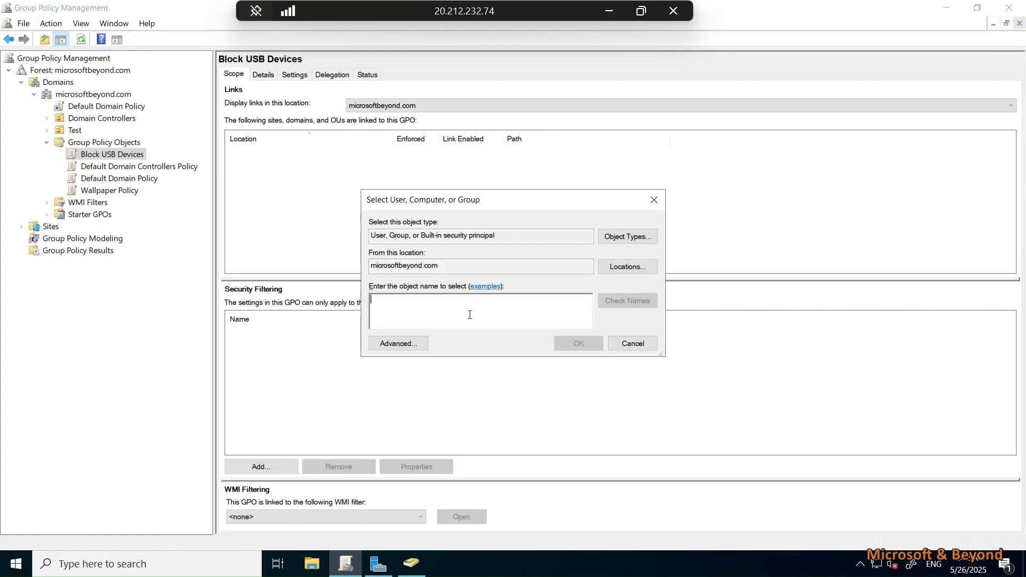
text(all)
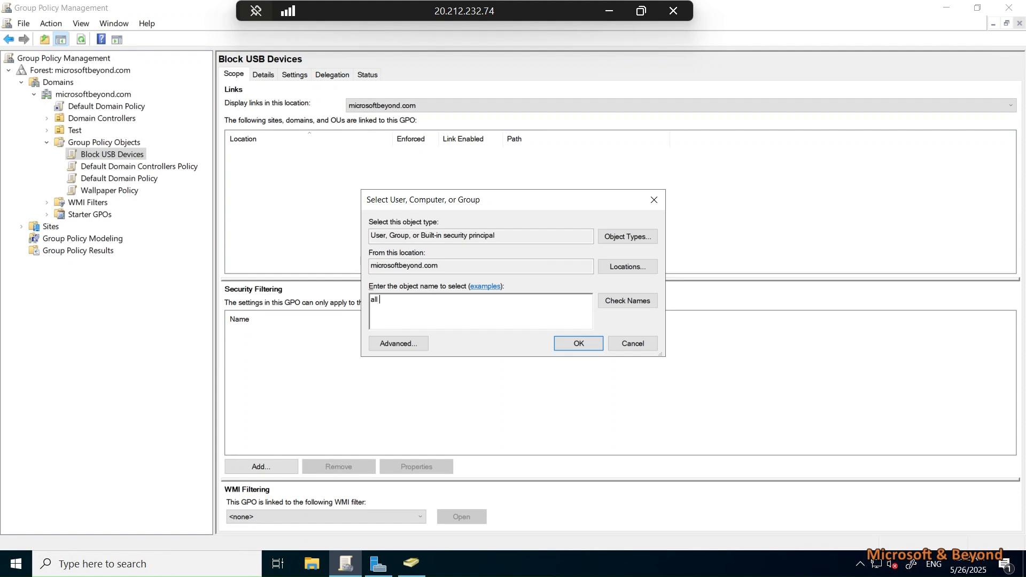
text( us)
text(r)
key(Return)
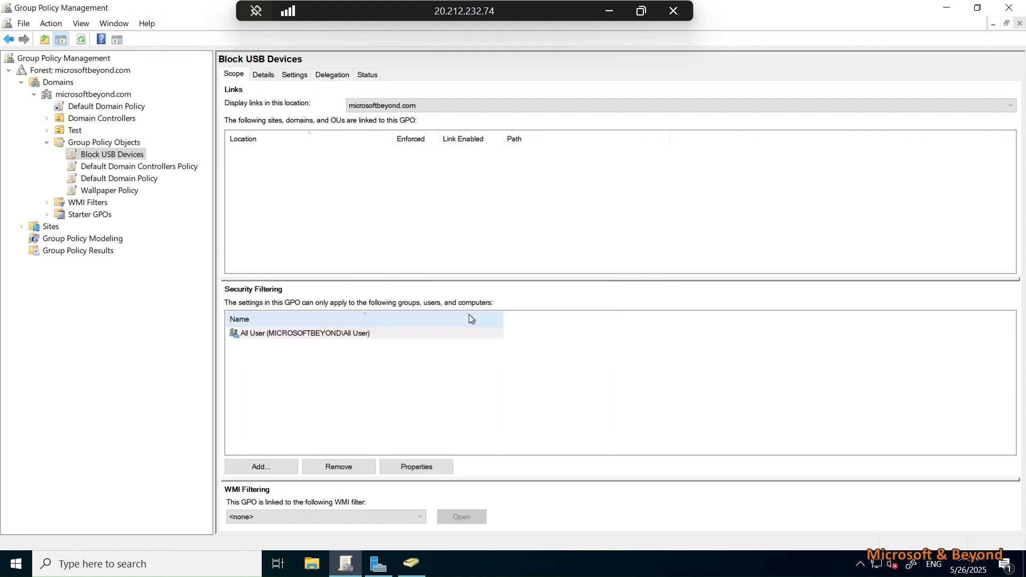